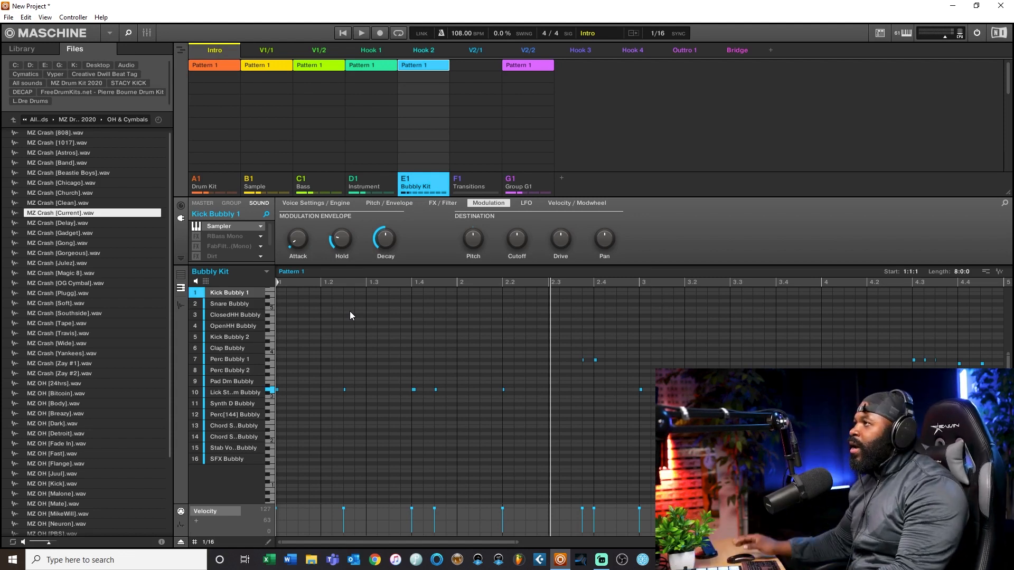
# Step: Show the instrument library, mute the Kick Bubbly 1 sound and play the beat from the start without it
pyautogui.click(25, 48)
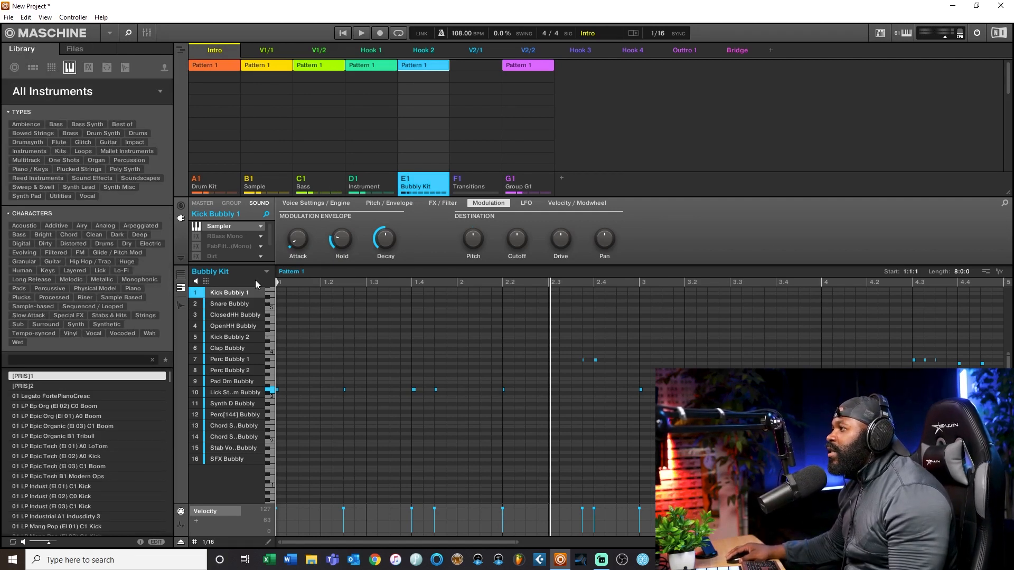
pyautogui.click(194, 297)
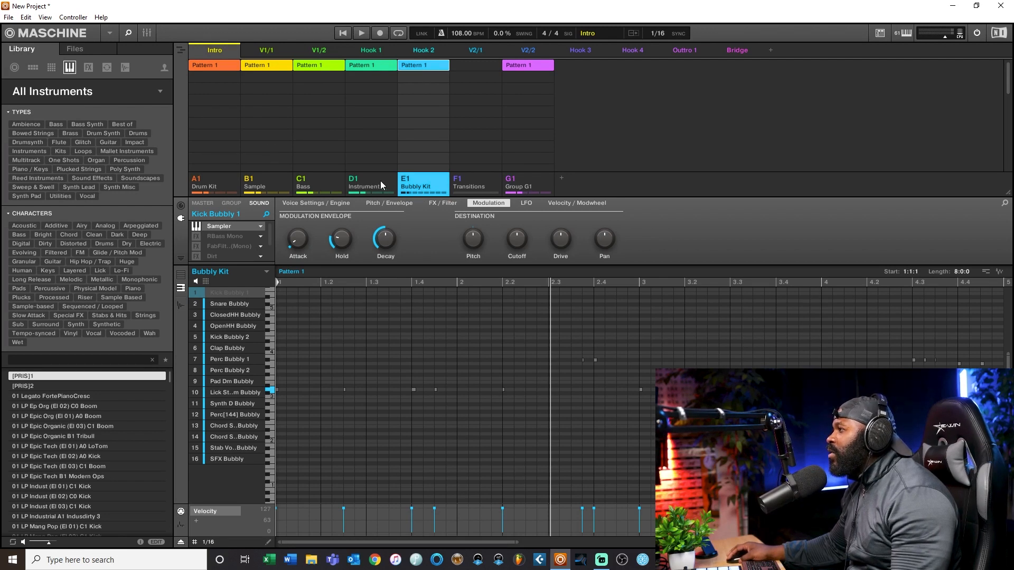
pyautogui.click(342, 33)
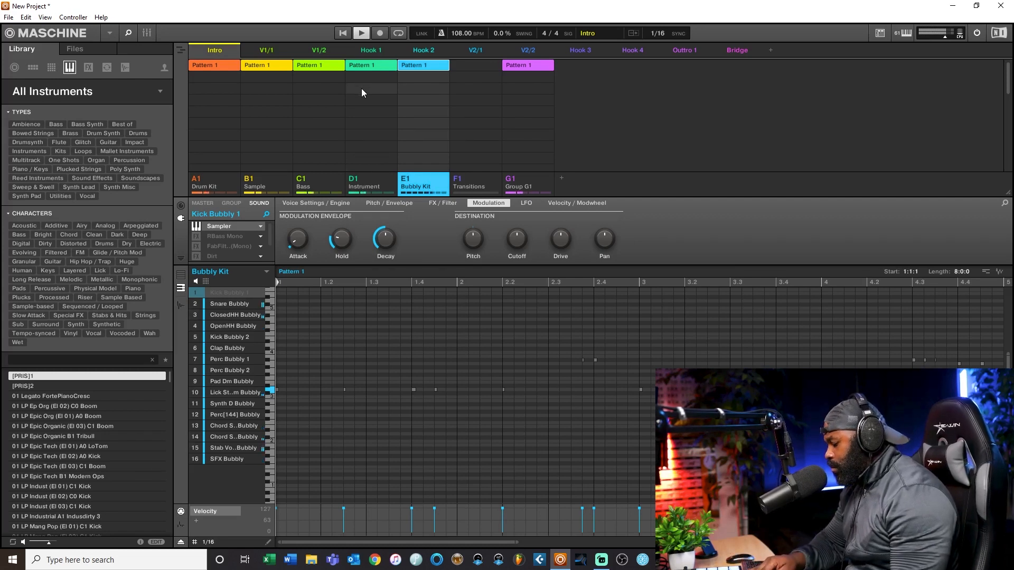
pyautogui.press('space')
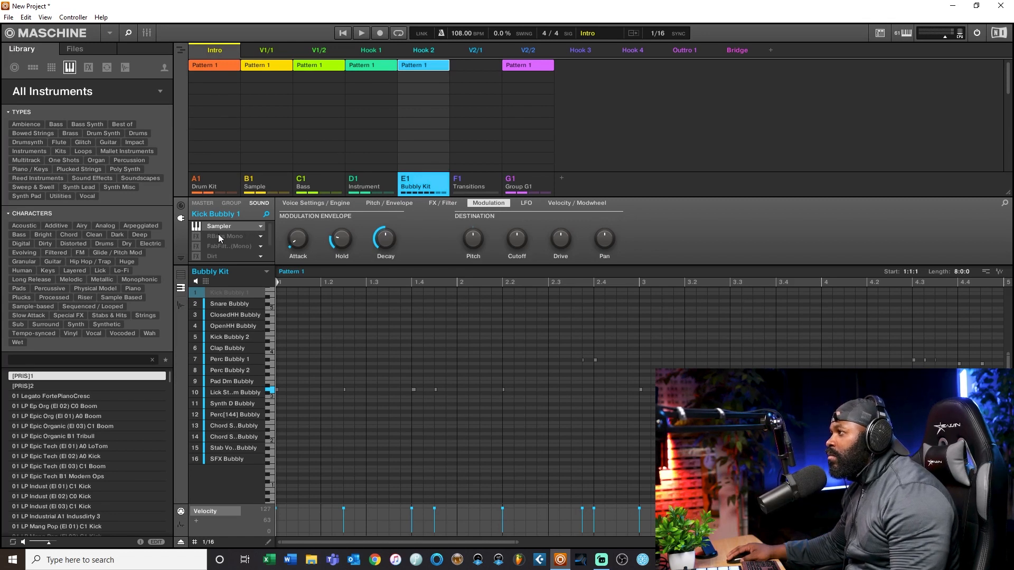
# Step: Replay the beat without the kick, and unmute Kick Bubbly 1 to hear the same beat with it
pyautogui.moveTo(341, 231)
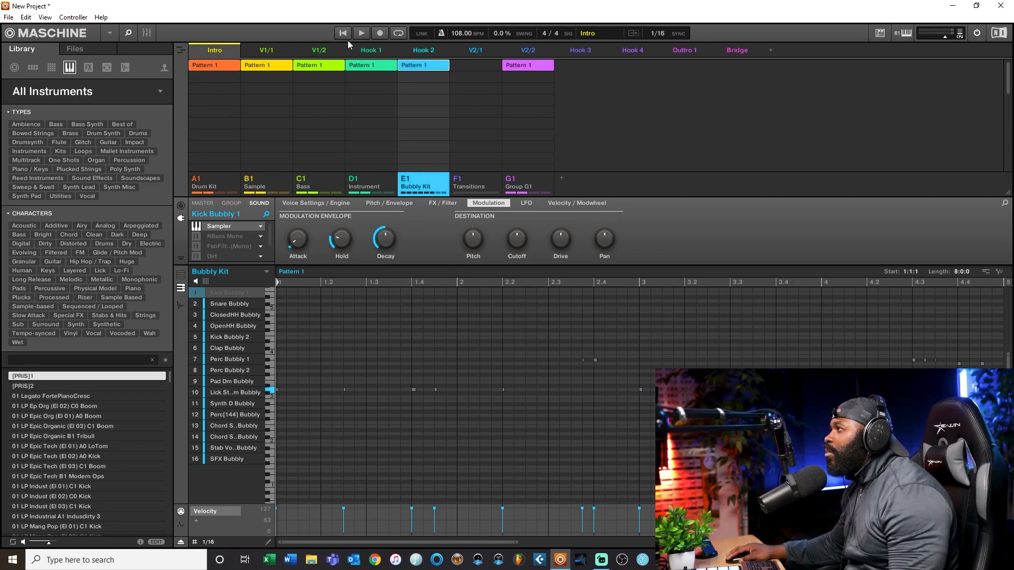
pyautogui.click(363, 33)
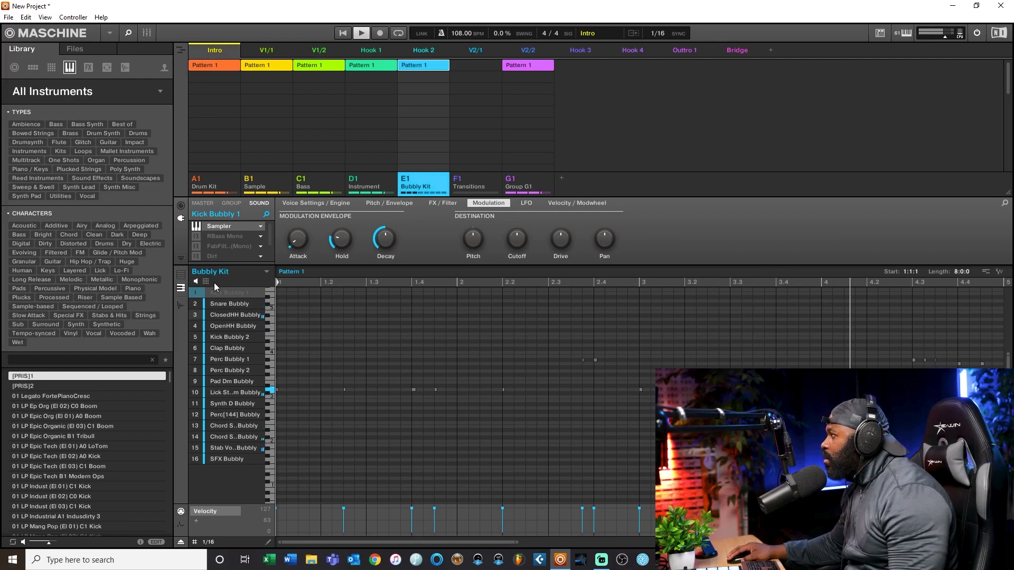
pyautogui.press('space')
pyautogui.click(195, 292)
pyautogui.click(361, 33)
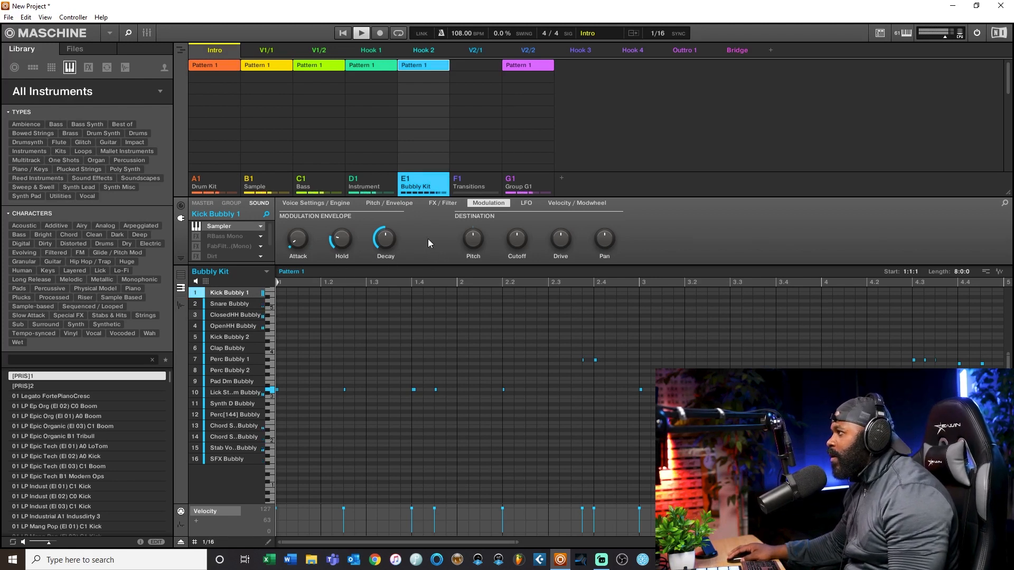
# Step: Enable the FabFilter Pro-Q 2 effect on Kick Bubbly 1 and open its window clear of the plug-in chain and transport
pyautogui.click(196, 242)
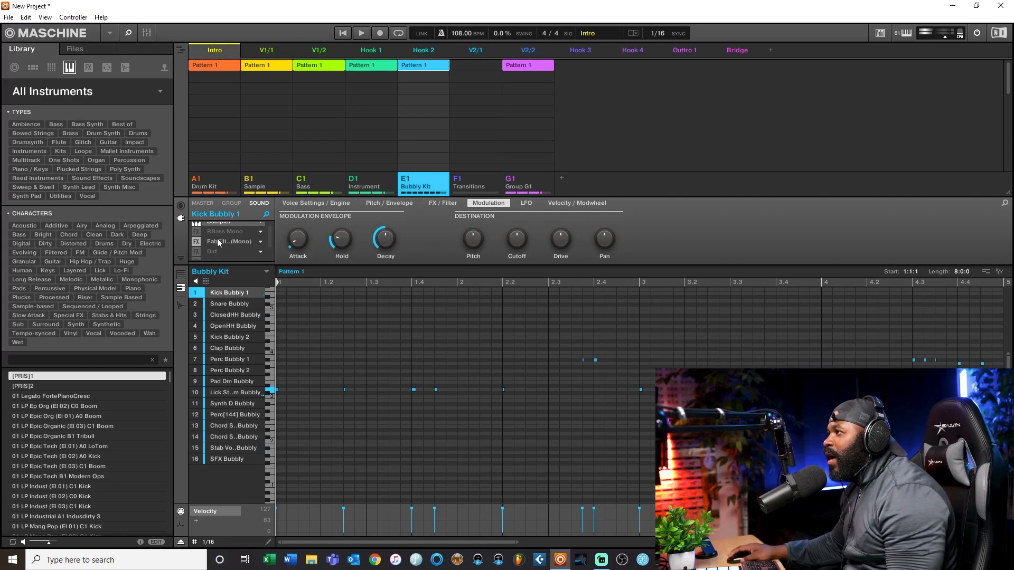
pyautogui.doubleClick(229, 242)
pyautogui.moveTo(227, 39); pyautogui.dragTo(565, 27)
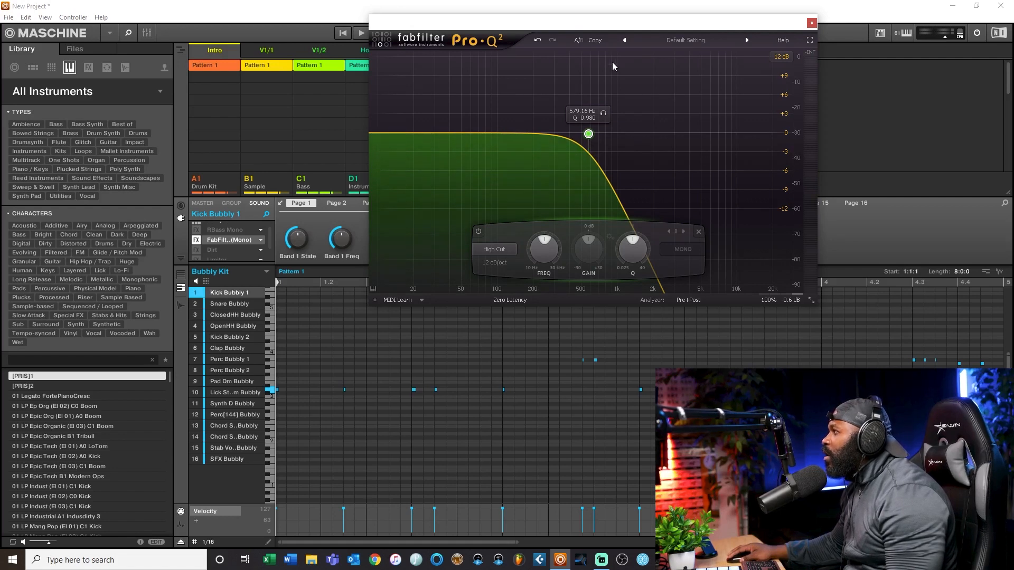
pyautogui.moveTo(576, 30); pyautogui.dragTo(559, 48)
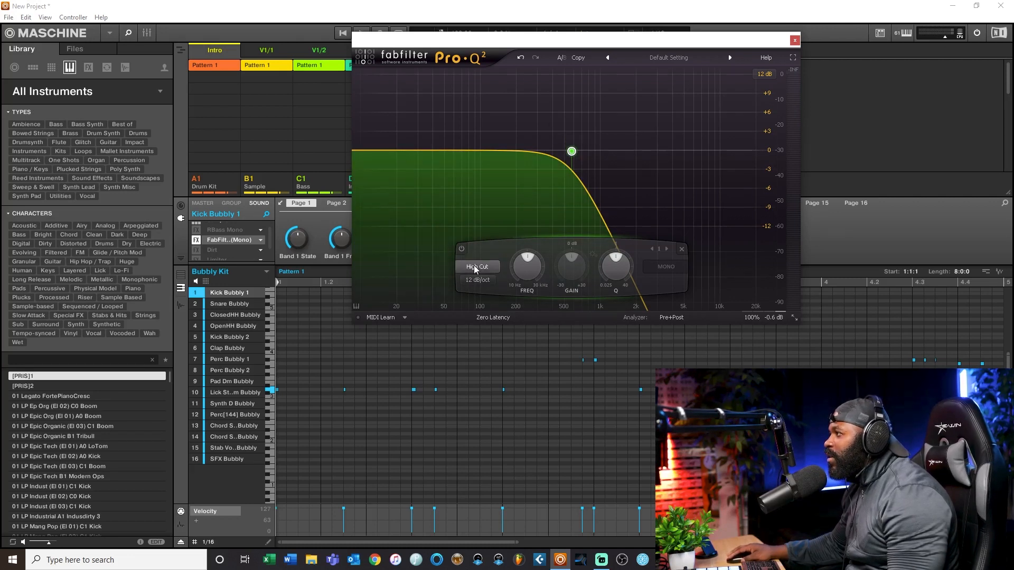
pyautogui.moveTo(453, 49); pyautogui.dragTo(420, 99)
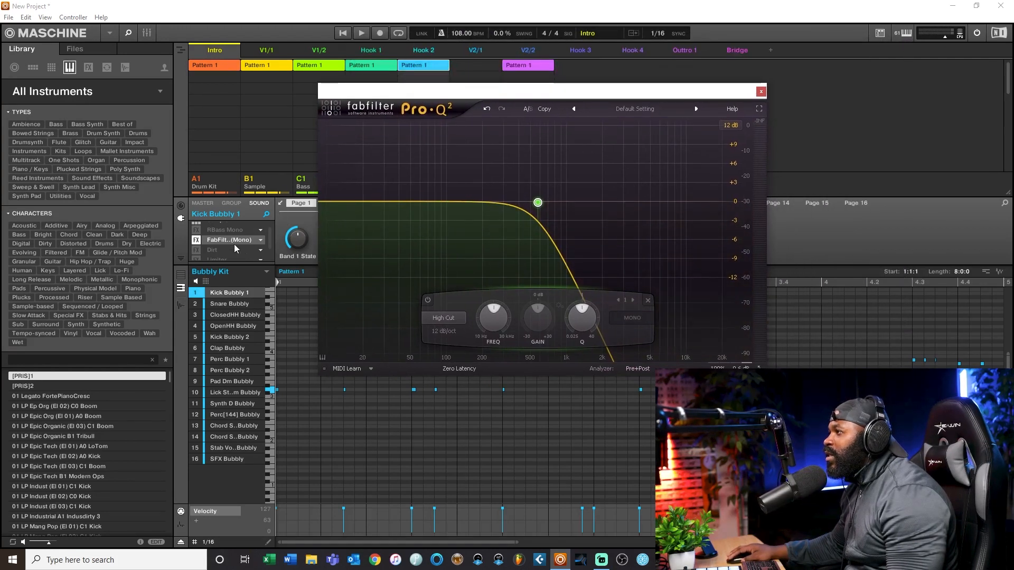
# Step: Play the beat while switching Pro-Q 2 off and on to compare the kick with and without the high cut
pyautogui.click(361, 33)
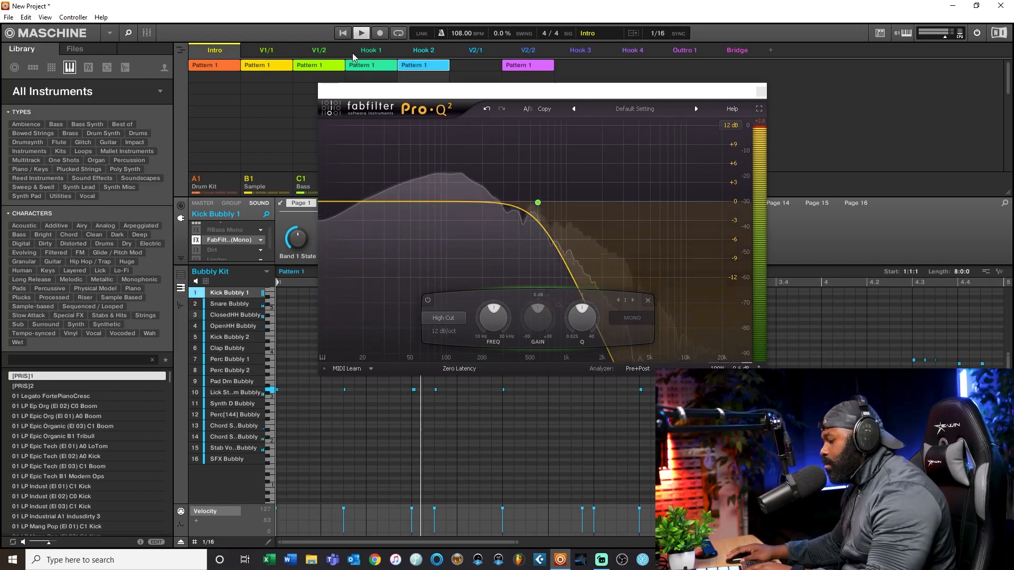
pyautogui.click(196, 241)
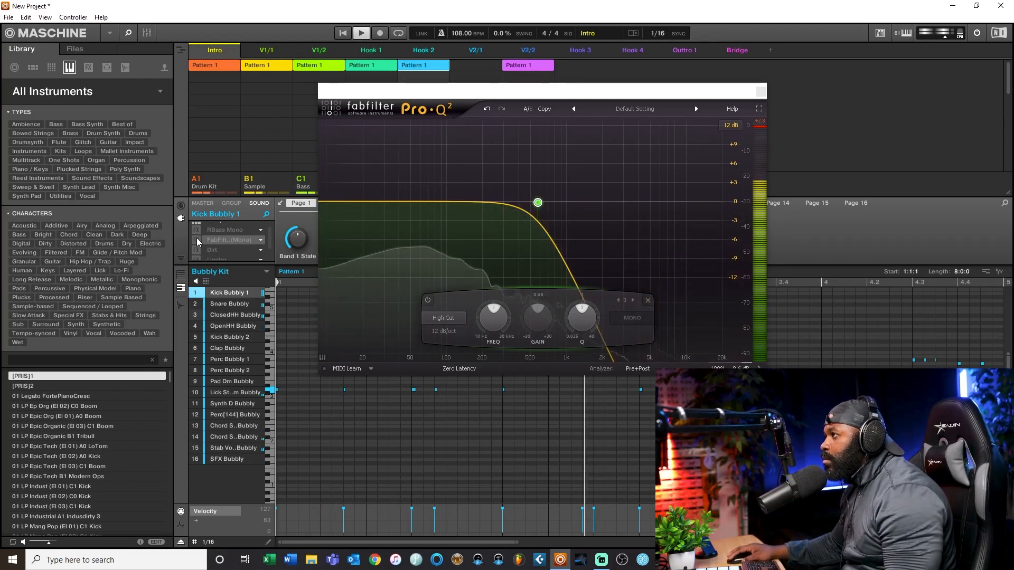
pyautogui.click(197, 241)
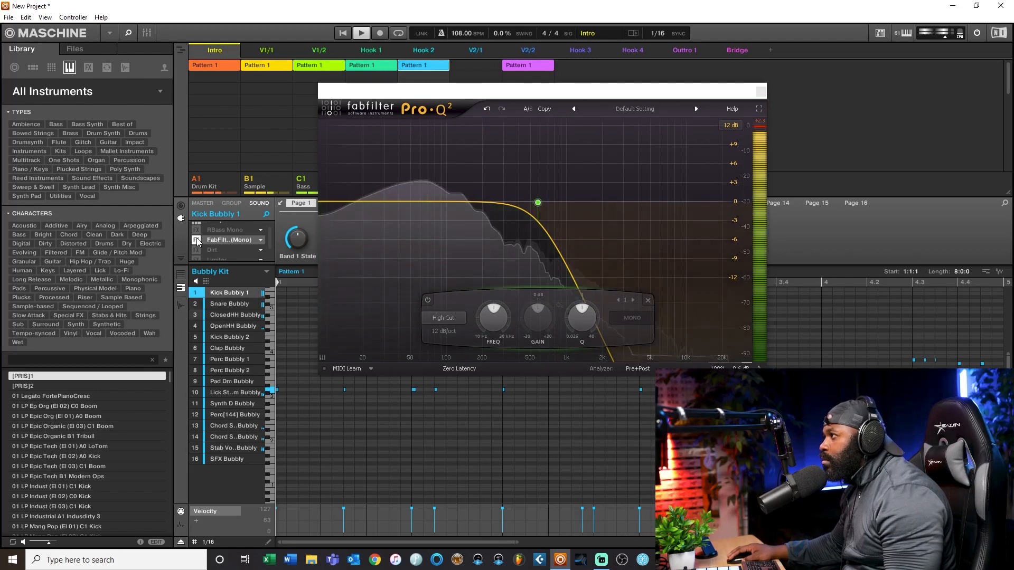
pyautogui.click(196, 241)
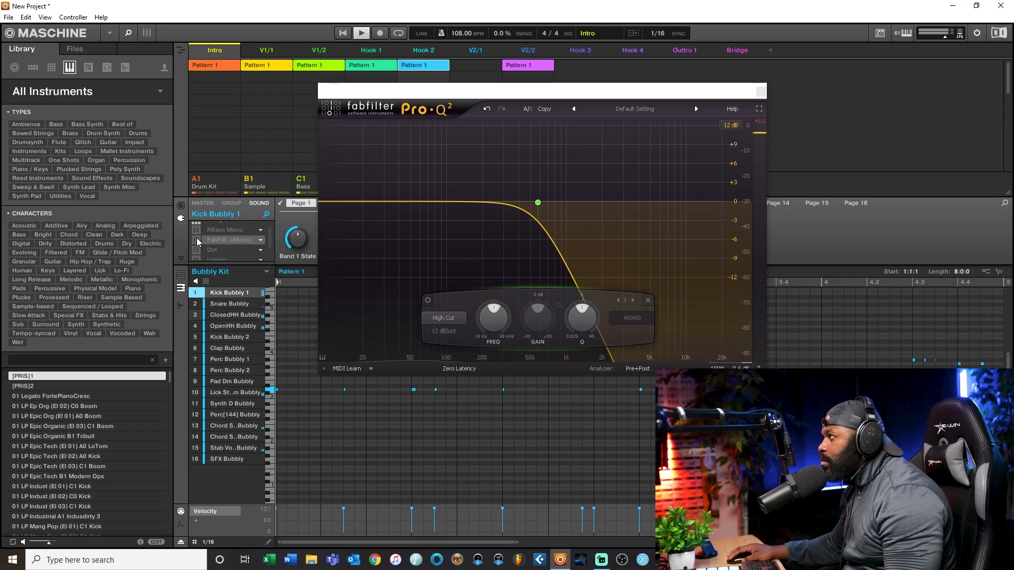
pyautogui.click(196, 240)
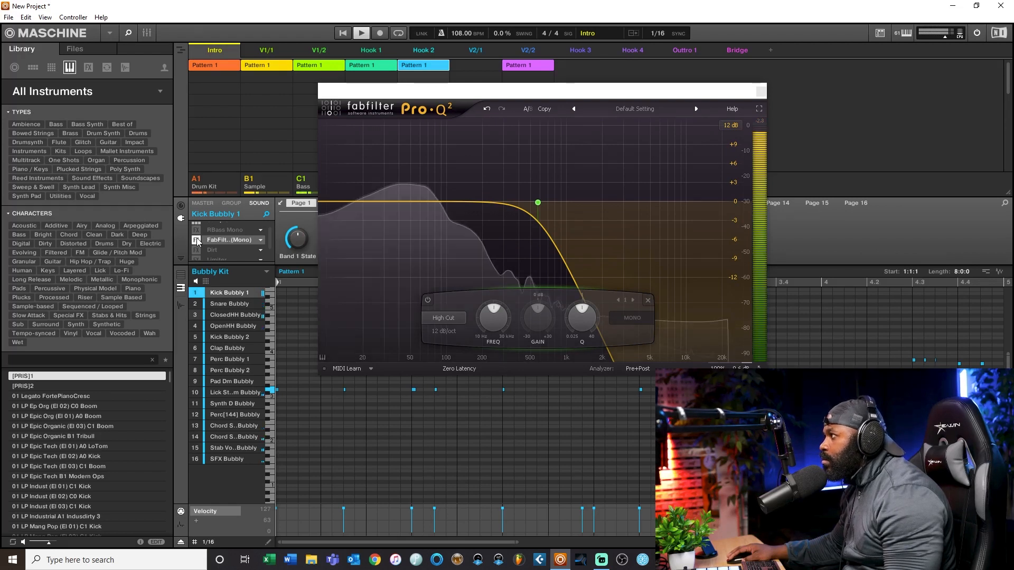
pyautogui.click(753, 128)
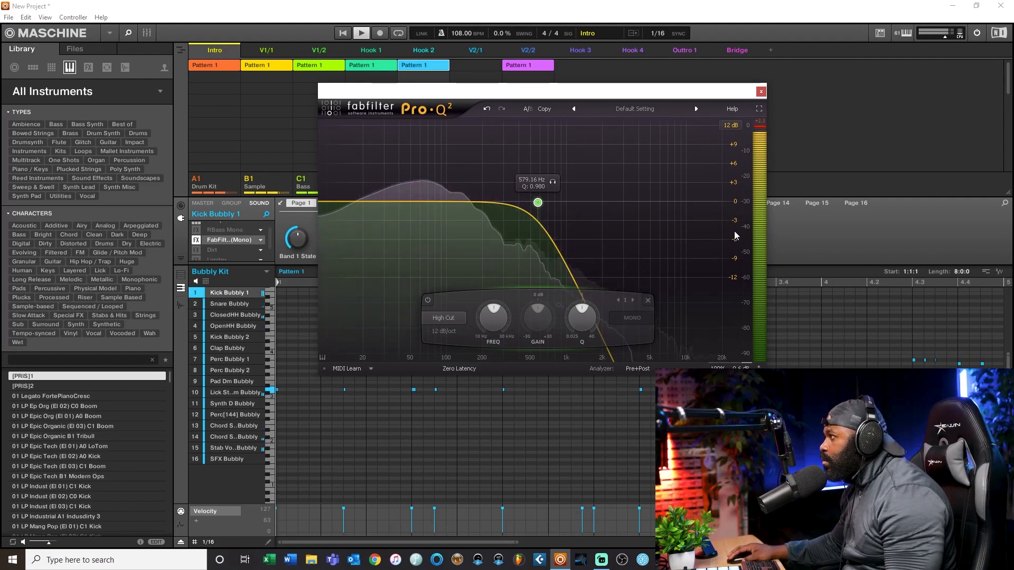
pyautogui.click(198, 240)
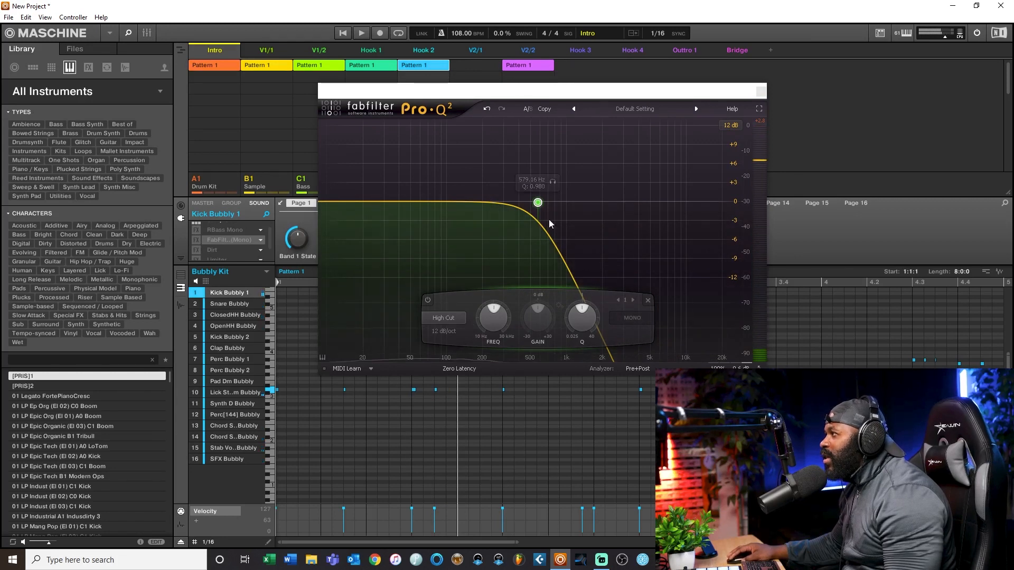
pyautogui.click(198, 241)
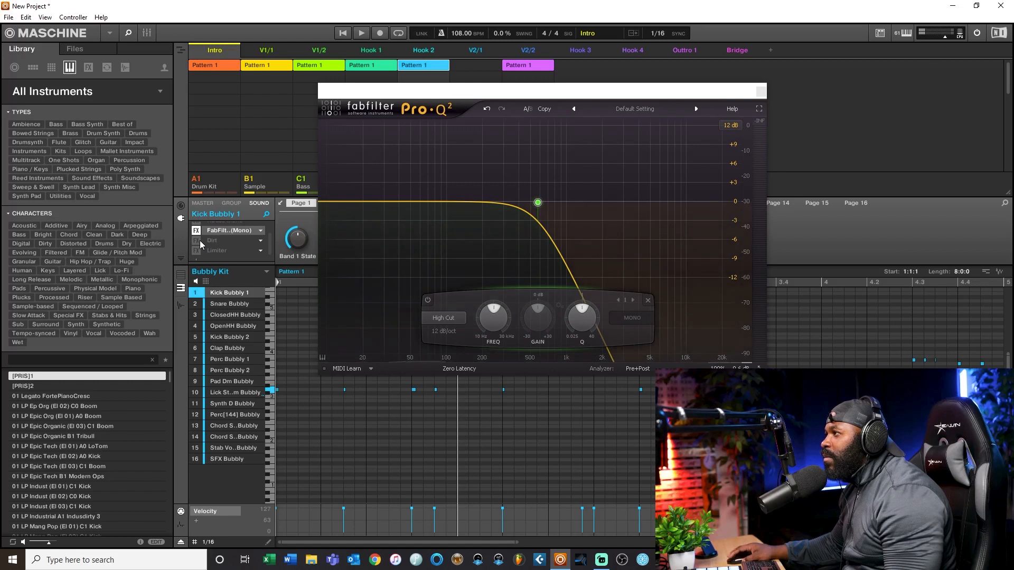
# Step: Enable the Limiter on Kick Bubbly 1 and play the beat while switching the Dirt effect on and off
pyautogui.press('space')
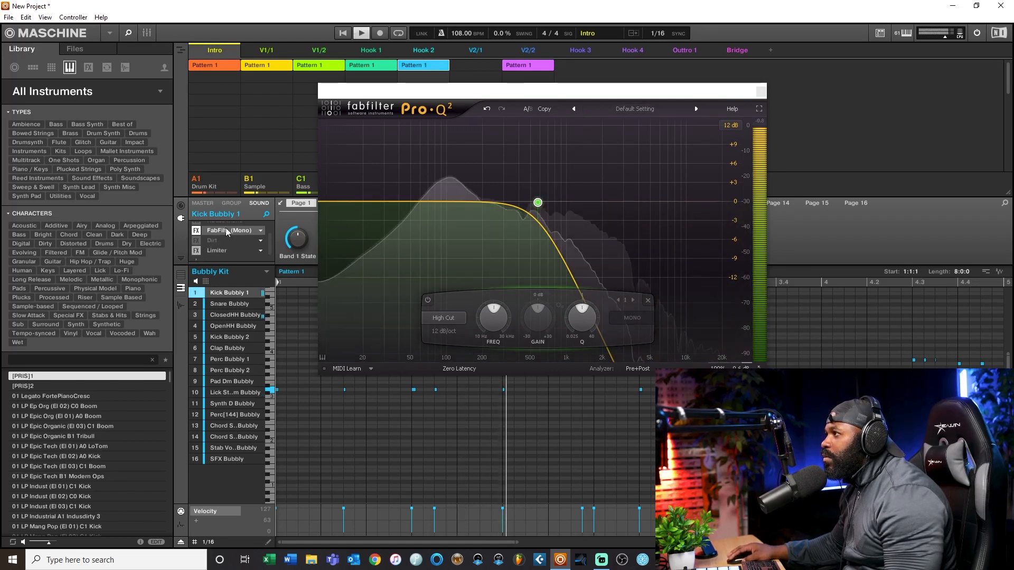
pyautogui.click(196, 240)
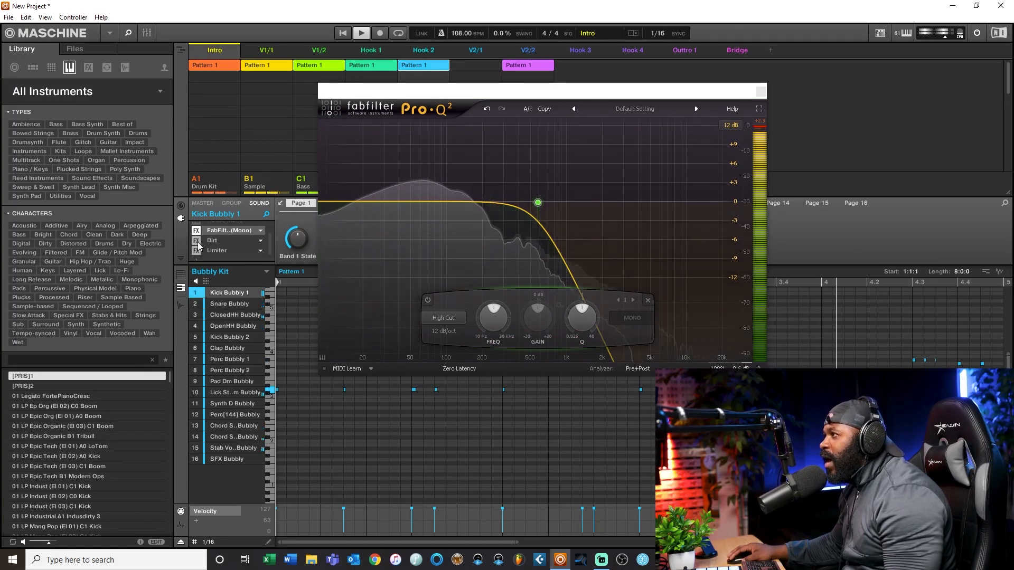
pyautogui.click(200, 242)
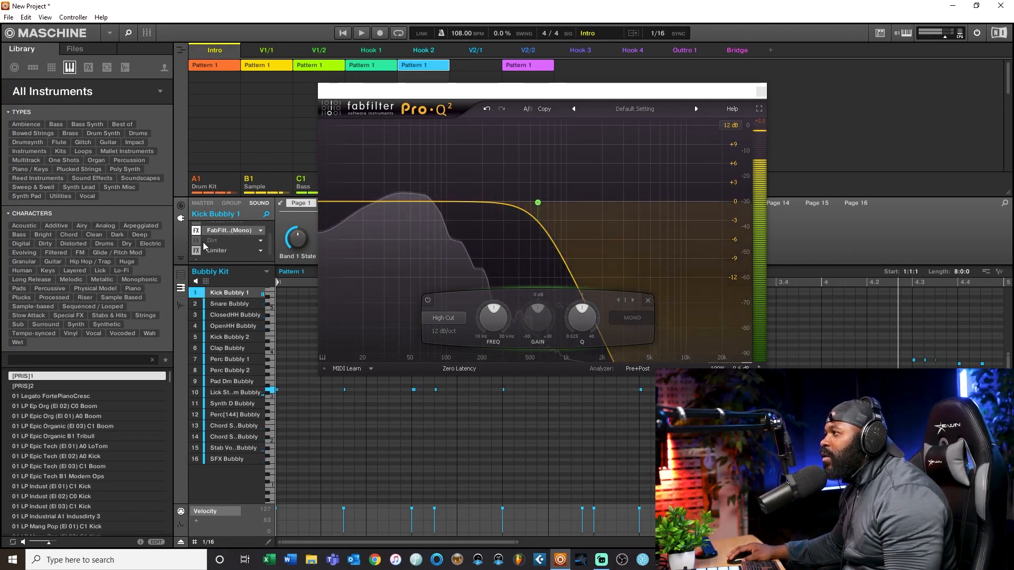
# Step: Open the Dirt plug-in window, close the Pro-Q 2 window and move Dirt clear of the kick's plug-in chain
pyautogui.doubleClick(218, 242)
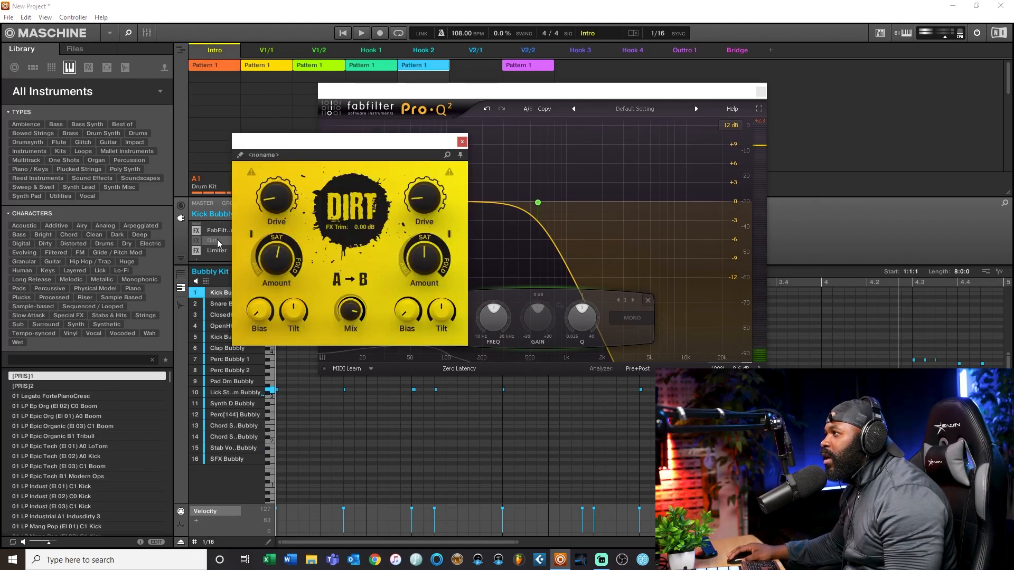
pyautogui.click(761, 92)
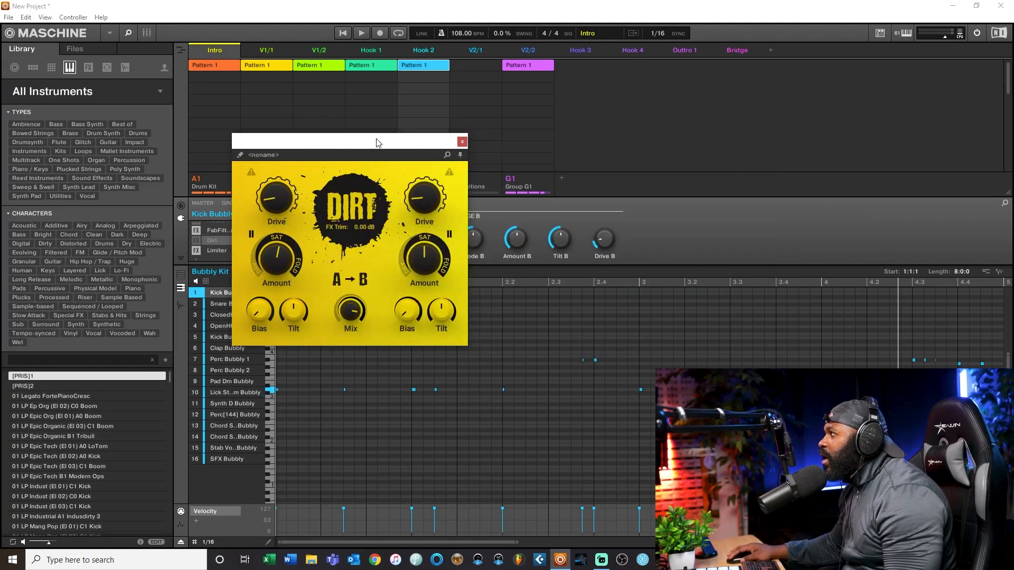
pyautogui.moveTo(384, 142); pyautogui.dragTo(495, 137)
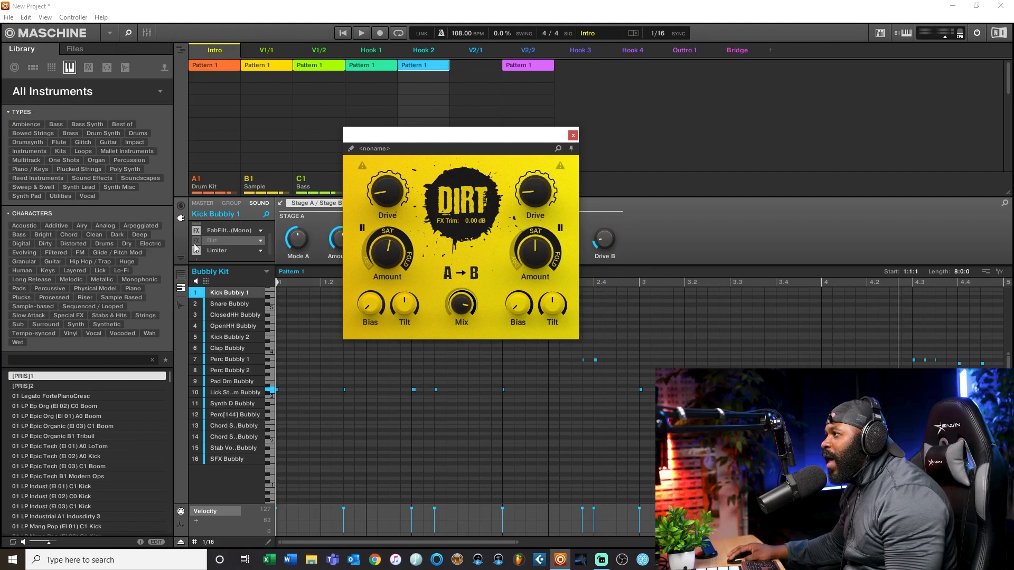
pyautogui.moveTo(391, 142); pyautogui.dragTo(528, 132)
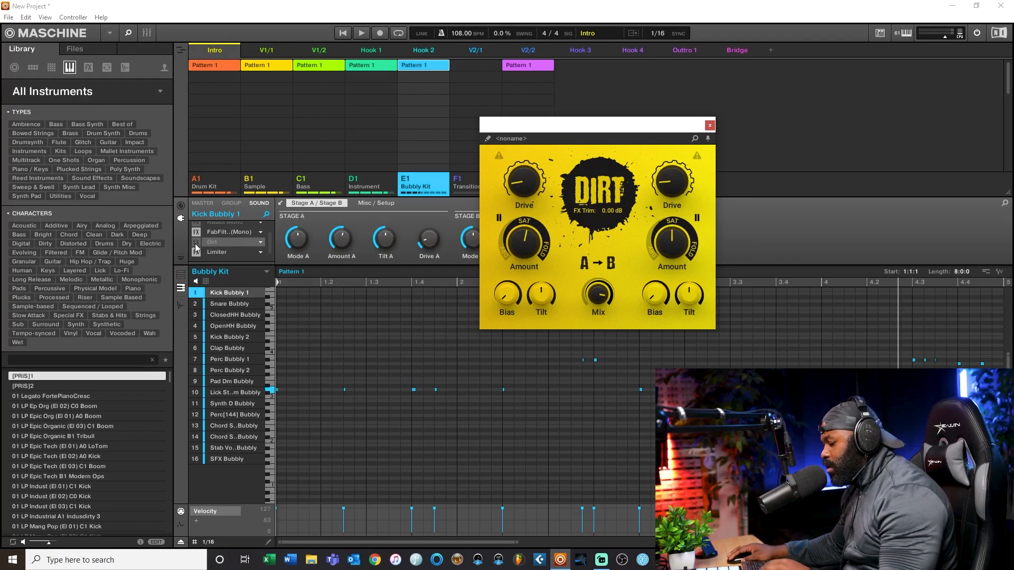
# Step: Play the beat while switching Dirt on and off to compare the kick's distortion, and leave Dirt enabled
pyautogui.press('space')
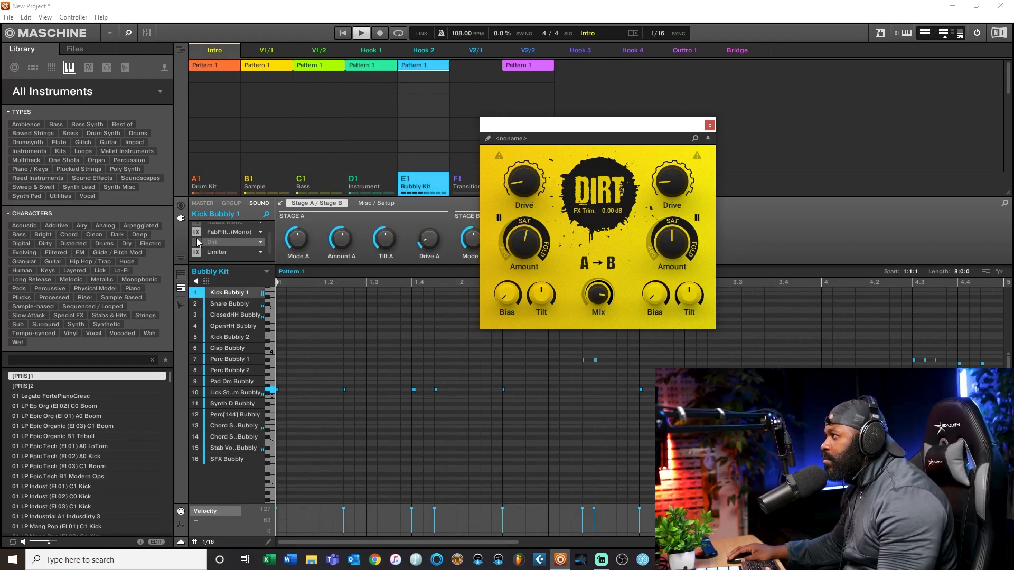
pyautogui.click(195, 242)
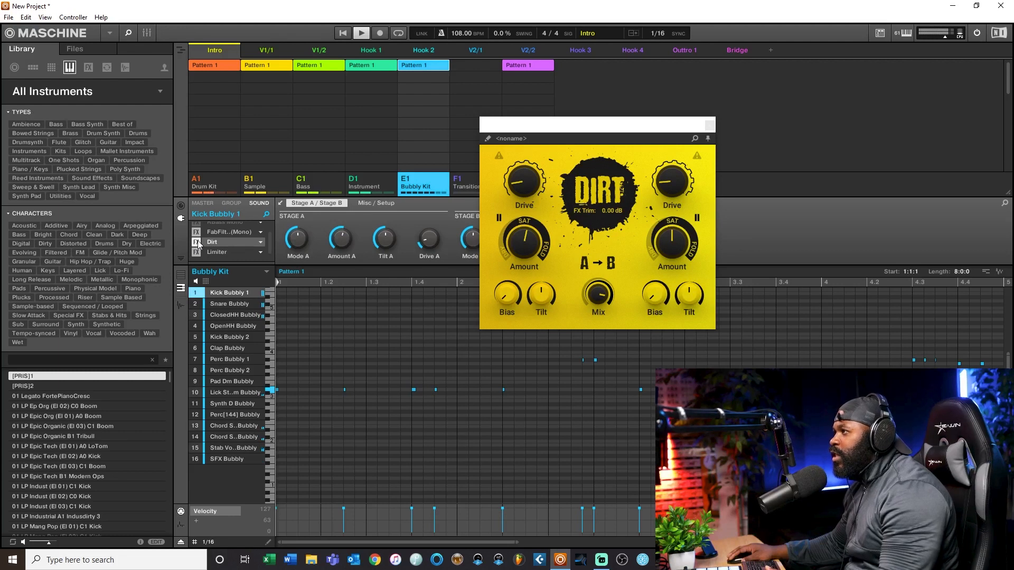
pyautogui.click(197, 243)
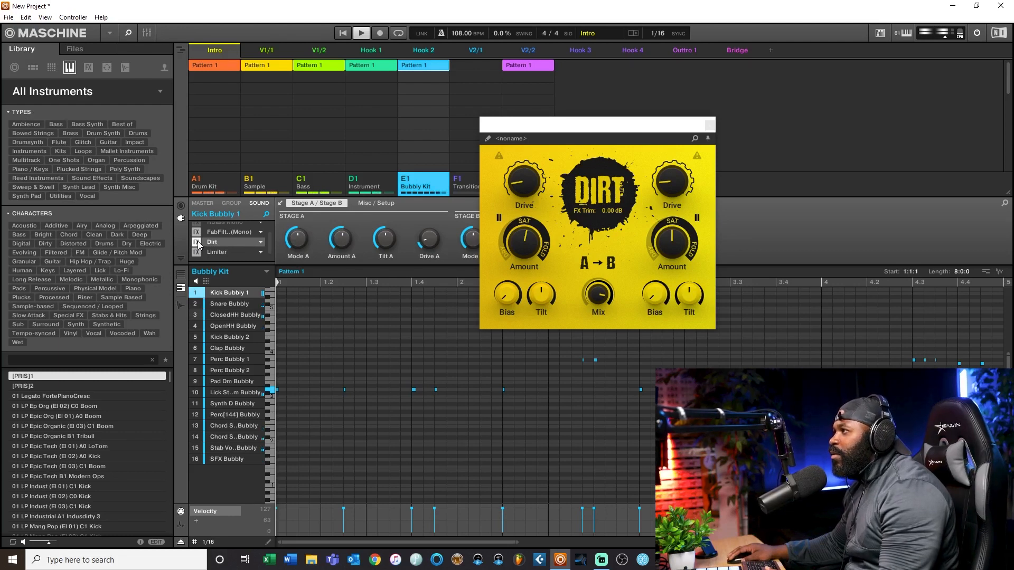
pyautogui.click(197, 243)
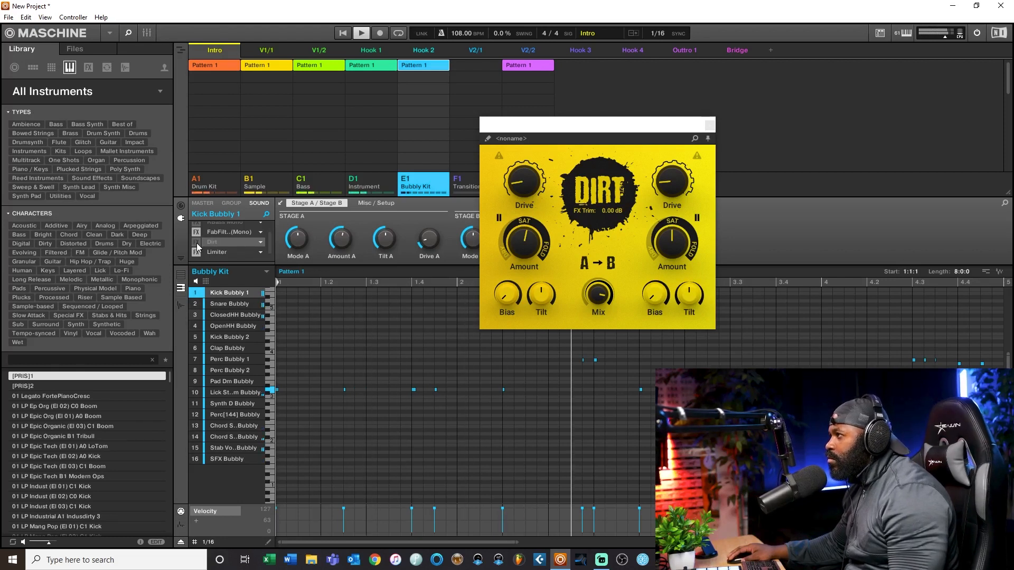
pyautogui.click(197, 242)
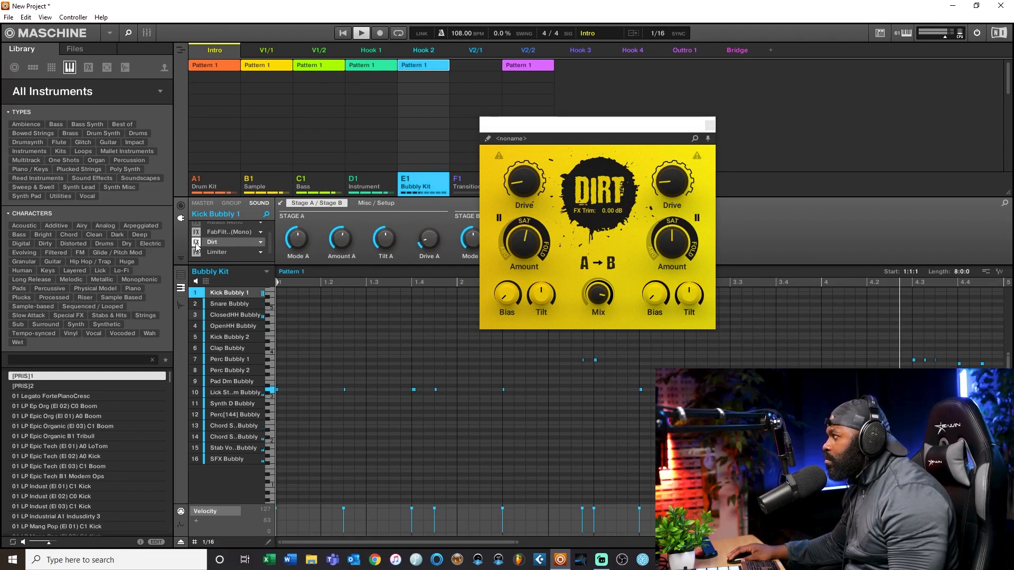
pyautogui.press('space')
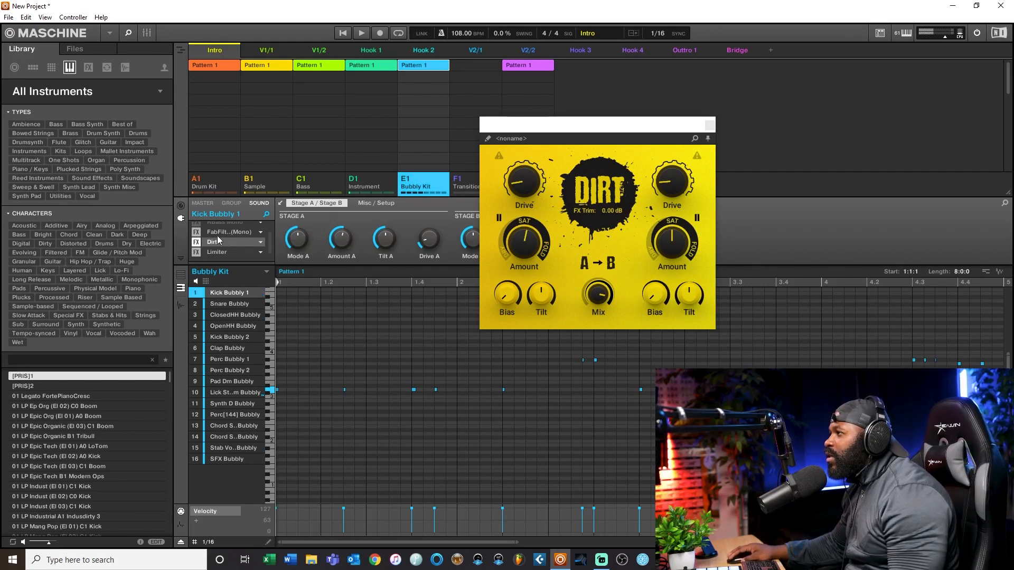
# Step: Open the RBass Mono plug-in window on Kick Bubbly 1, close the Dirt window and place RBass clear of the plug-in chain
pyautogui.moveTo(533, 245)
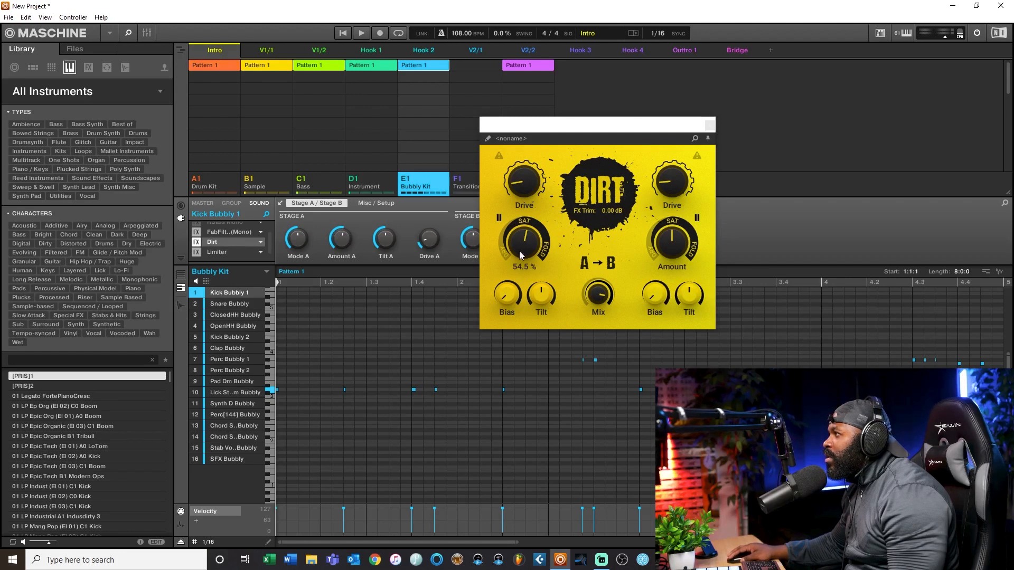
pyautogui.moveTo(545, 138); pyautogui.dragTo(430, 188)
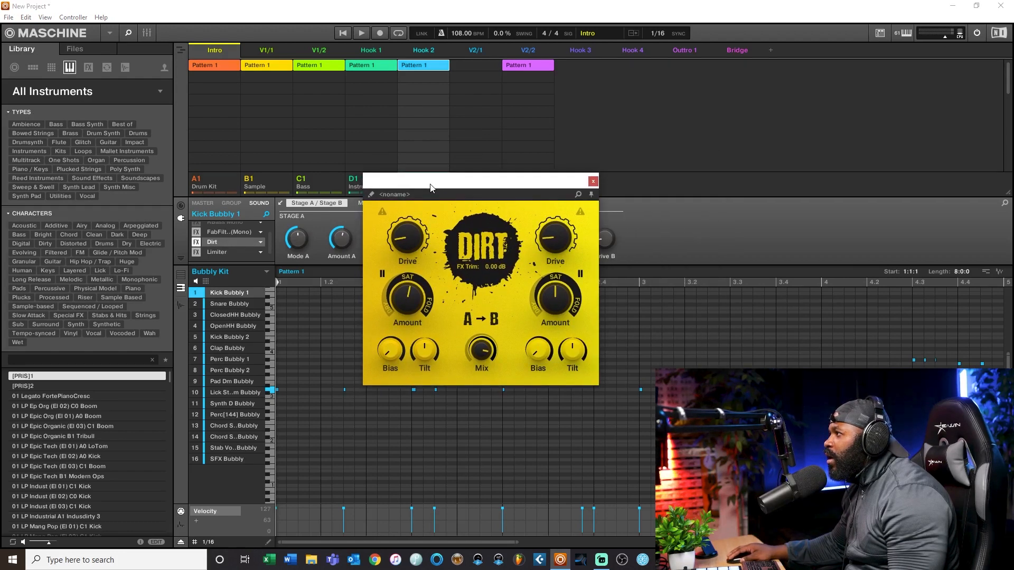
pyautogui.scroll(1, 232, 232)
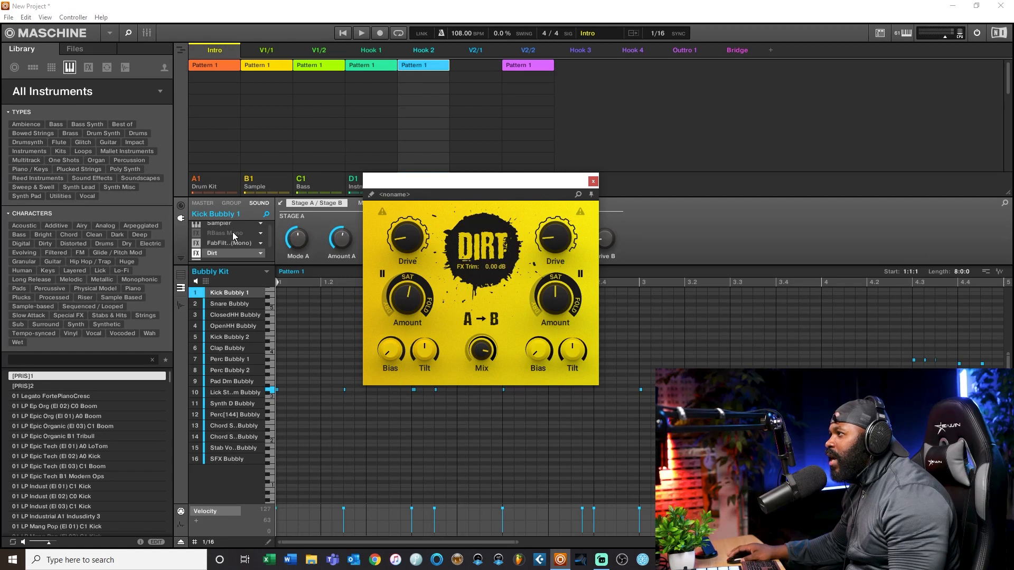
pyautogui.scroll(1, 225, 233)
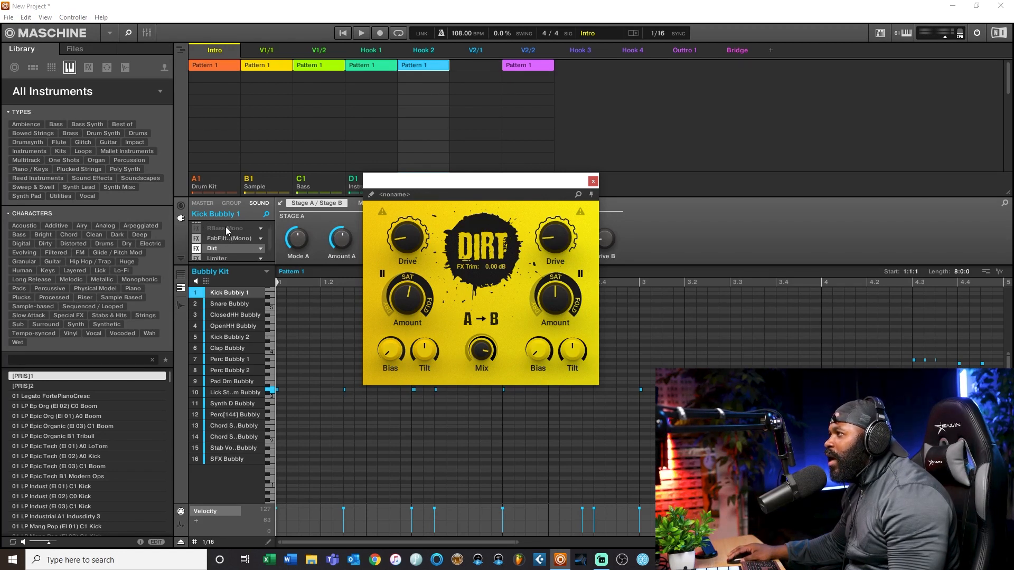
pyautogui.click(226, 227)
pyautogui.moveTo(538, 182); pyautogui.dragTo(392, 131)
pyautogui.moveTo(530, 119); pyautogui.dragTo(611, 114)
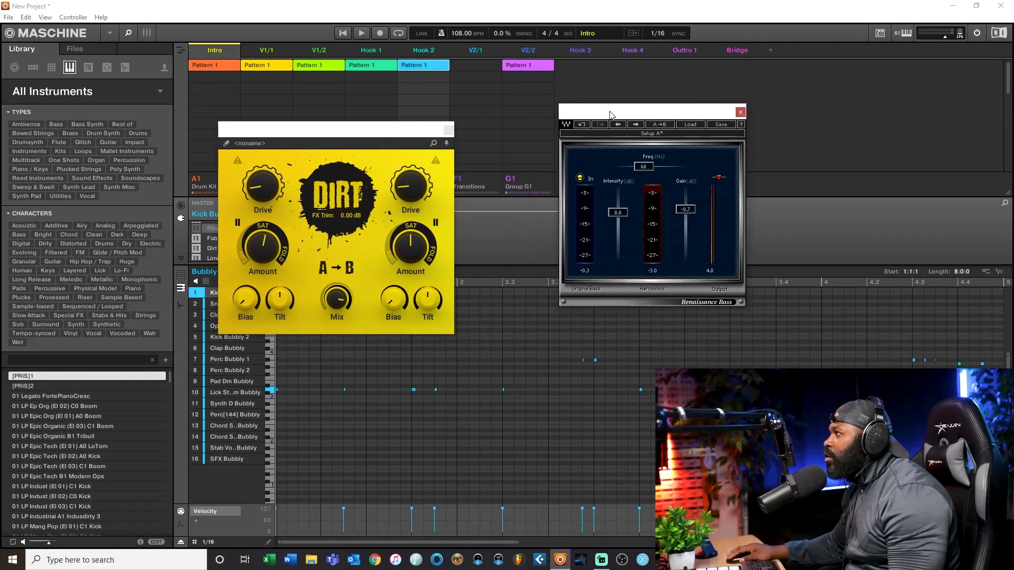
pyautogui.click(448, 131)
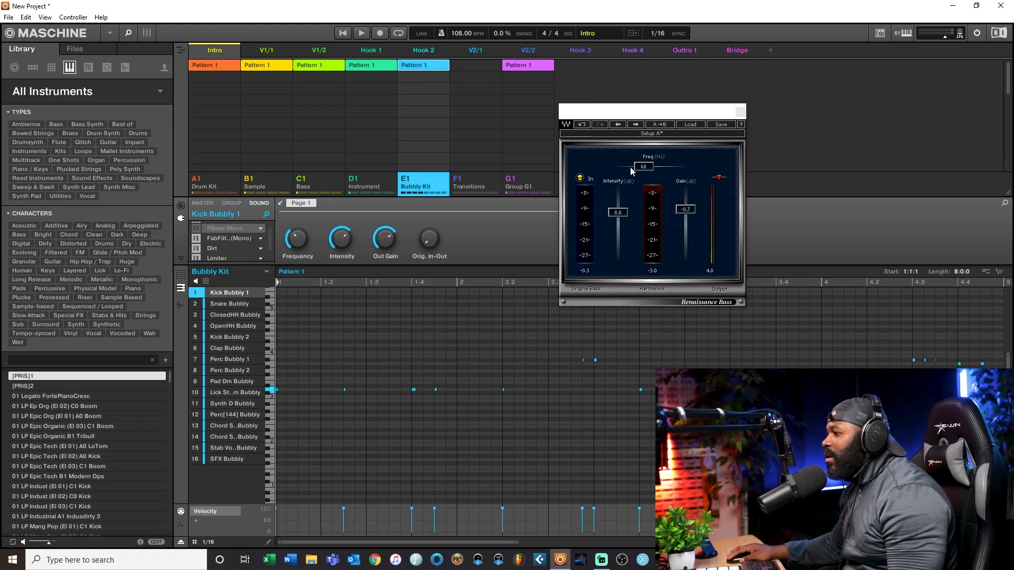
pyautogui.moveTo(635, 115); pyautogui.dragTo(571, 142)
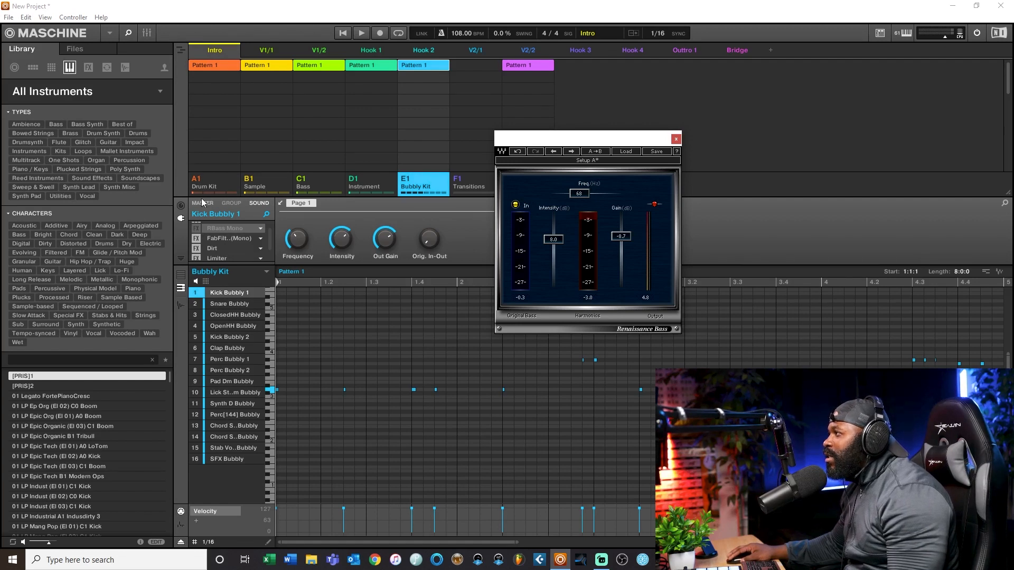
pyautogui.moveTo(579, 140); pyautogui.dragTo(540, 126)
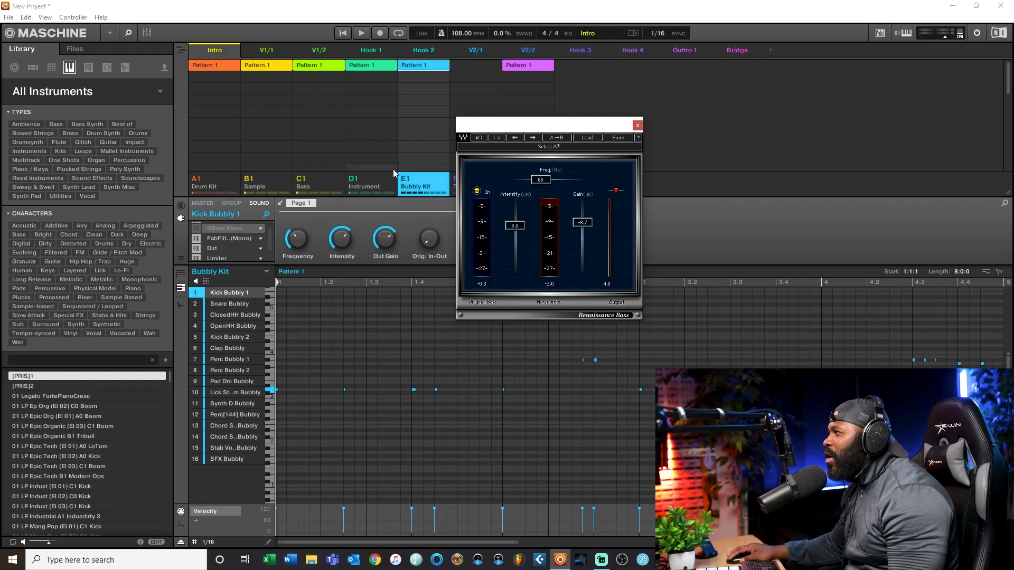
# Step: Play the beat with RBass Mono enabled, set its gain to -0.9 dB, and switch it off and on to compare
pyautogui.press('space')
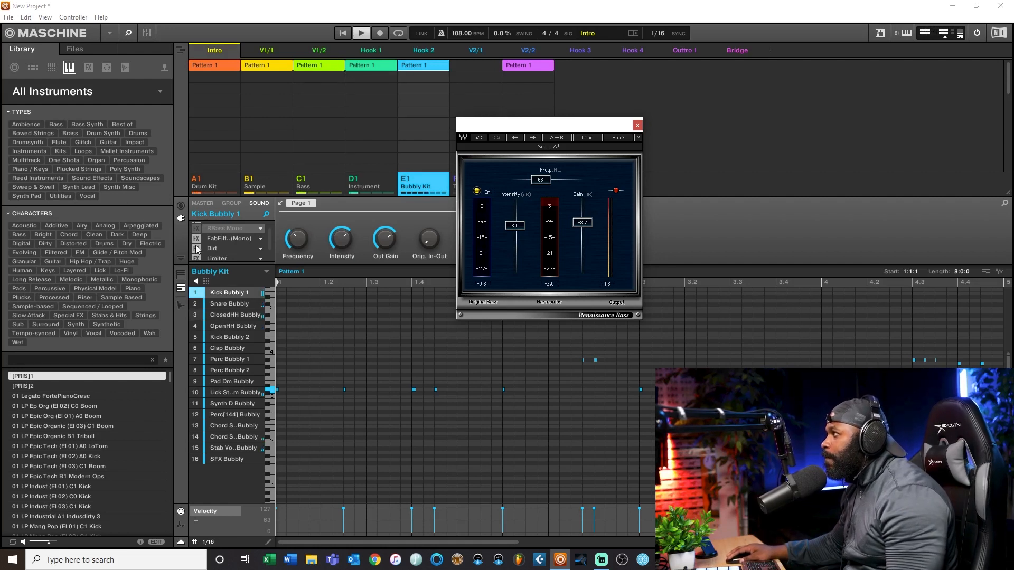
pyautogui.click(197, 228)
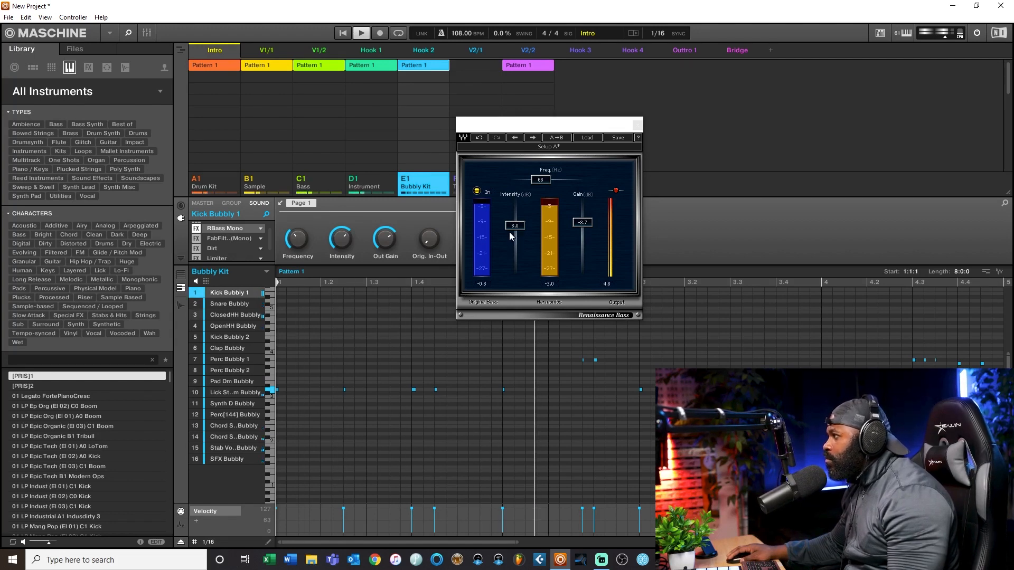
pyautogui.moveTo(588, 224); pyautogui.dragTo(588, 225)
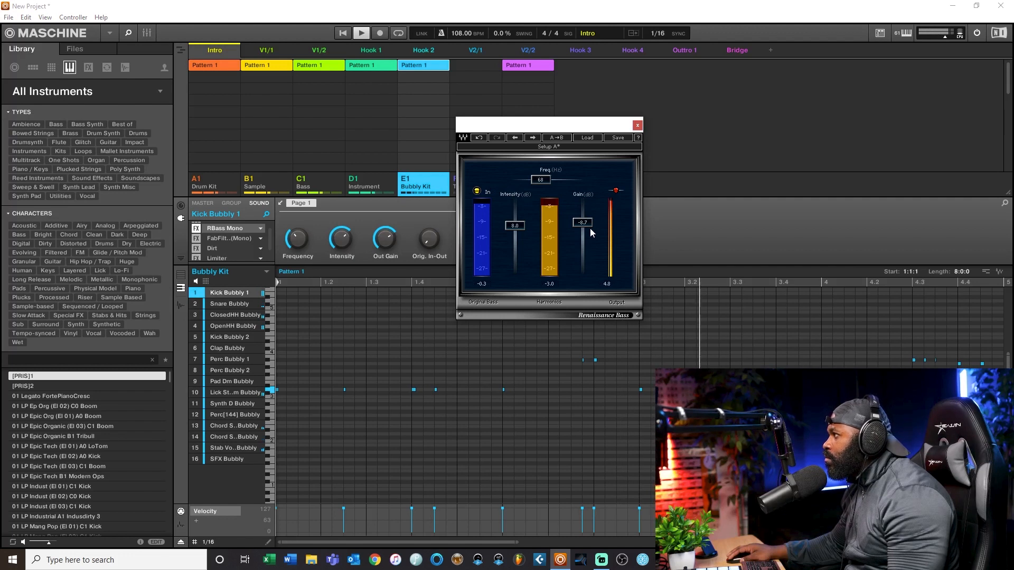
pyautogui.click(198, 230)
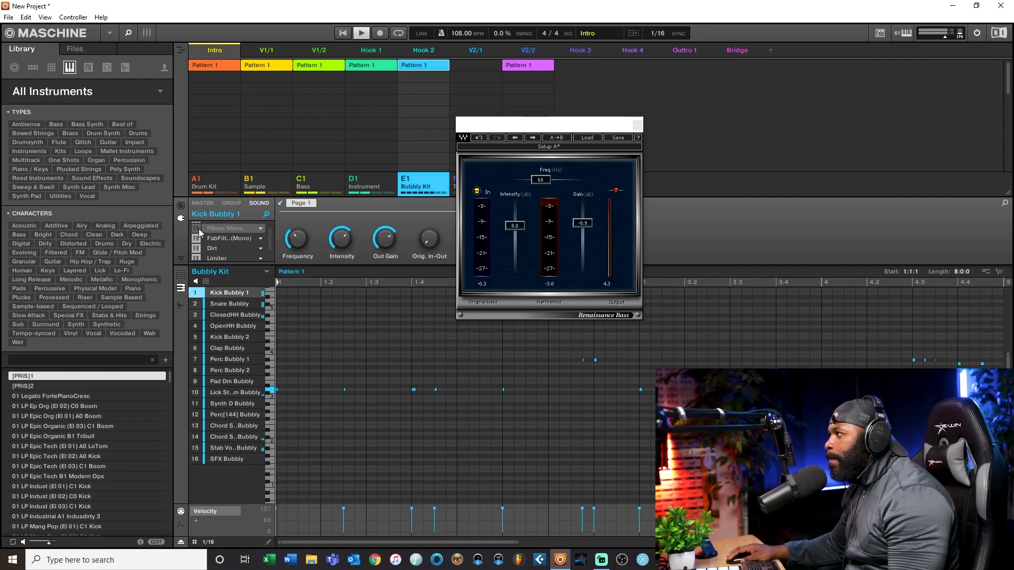
pyautogui.click(198, 233)
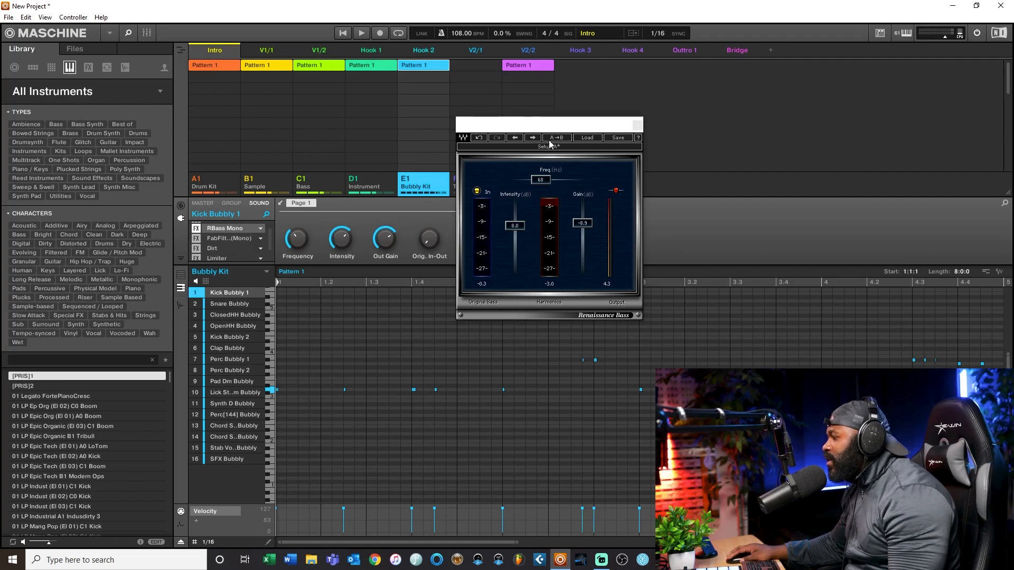
# Step: Play the beat while switching RBass Mono off and on repeatedly to compare the kick's low end
pyautogui.moveTo(539, 126); pyautogui.dragTo(528, 138)
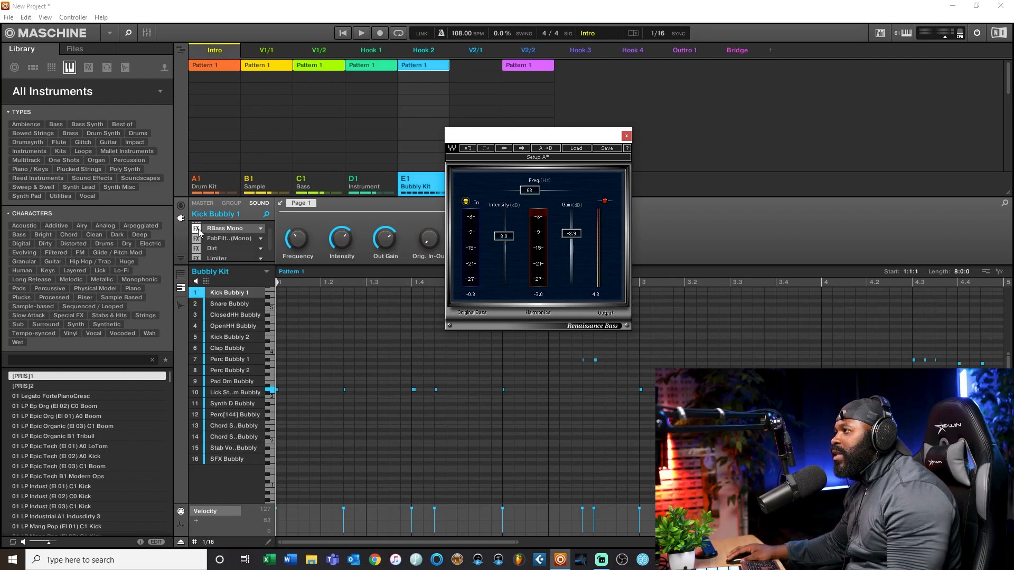
pyautogui.press('space')
pyautogui.click(198, 230)
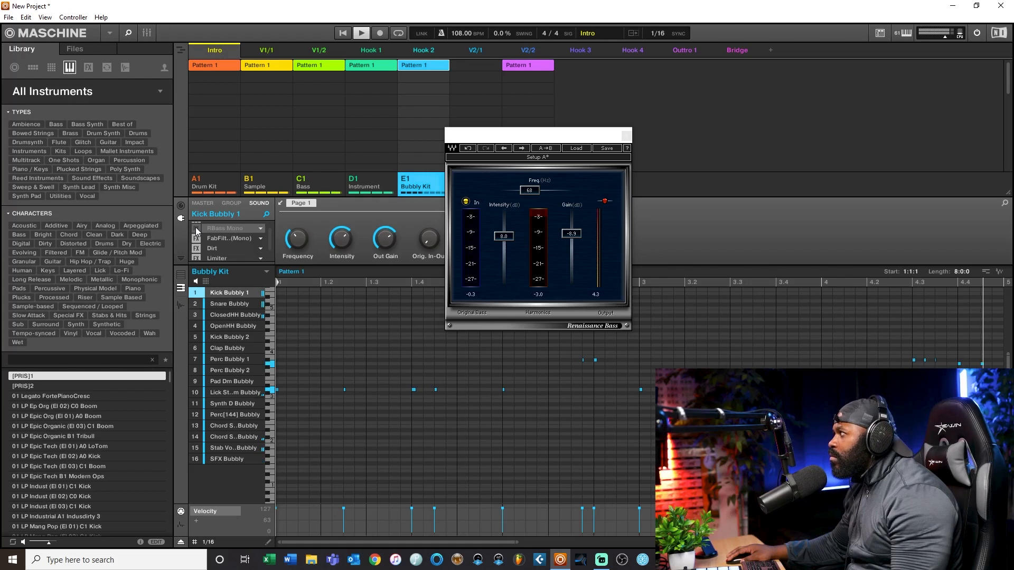
pyautogui.click(196, 228)
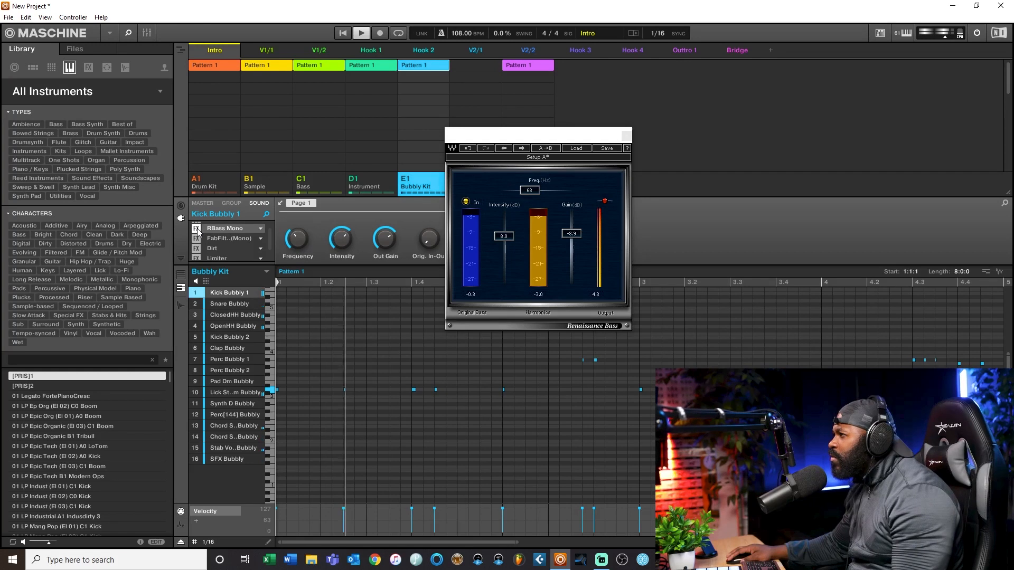
pyautogui.click(198, 226)
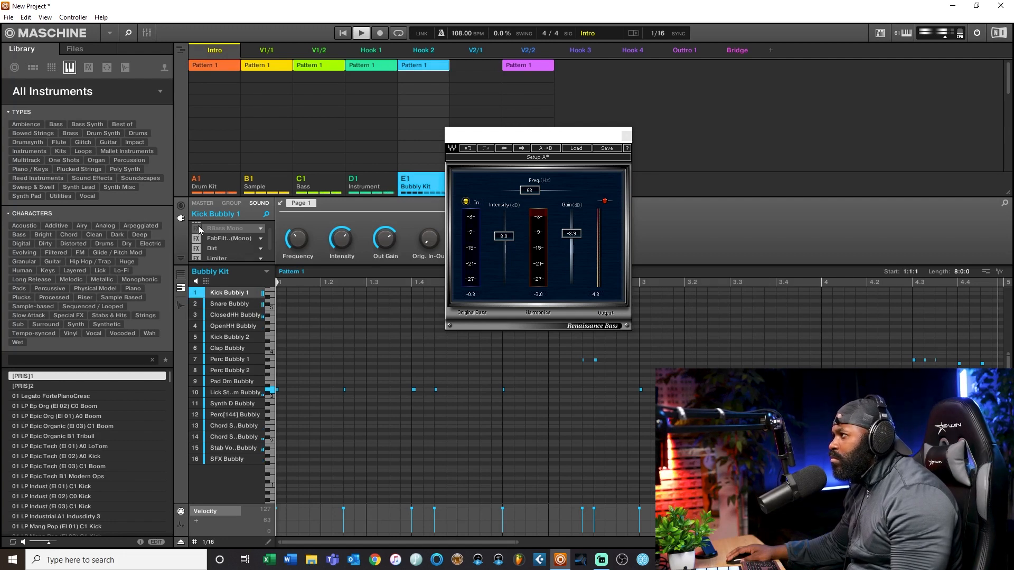
pyautogui.click(198, 226)
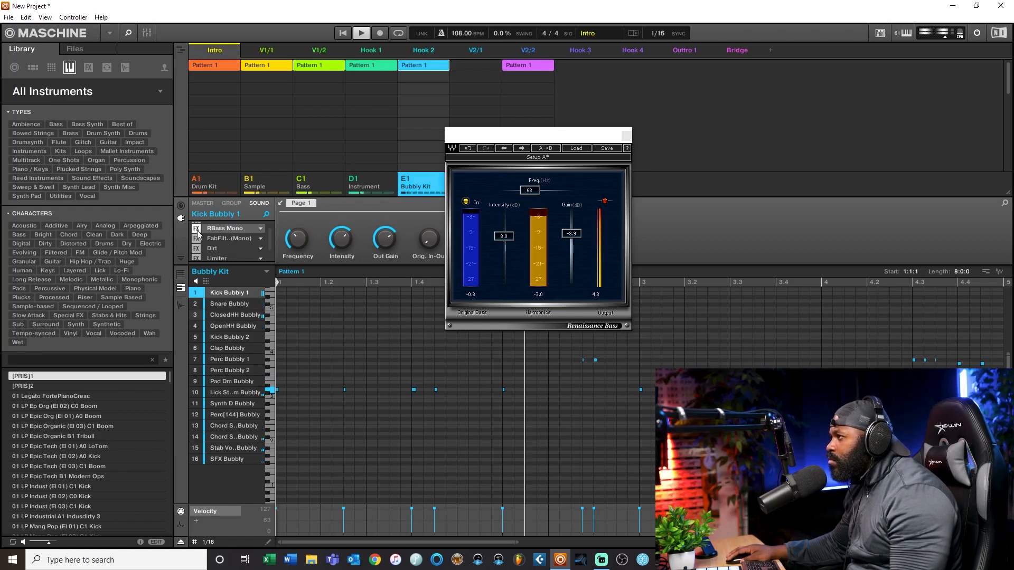
pyautogui.click(196, 229)
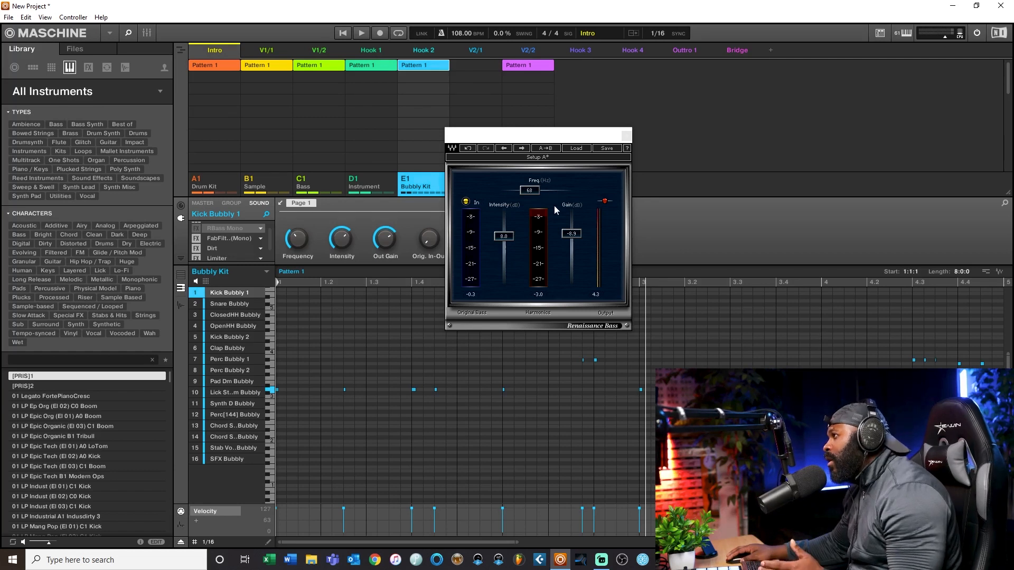
pyautogui.click(197, 228)
pyautogui.click(196, 229)
pyautogui.press('space')
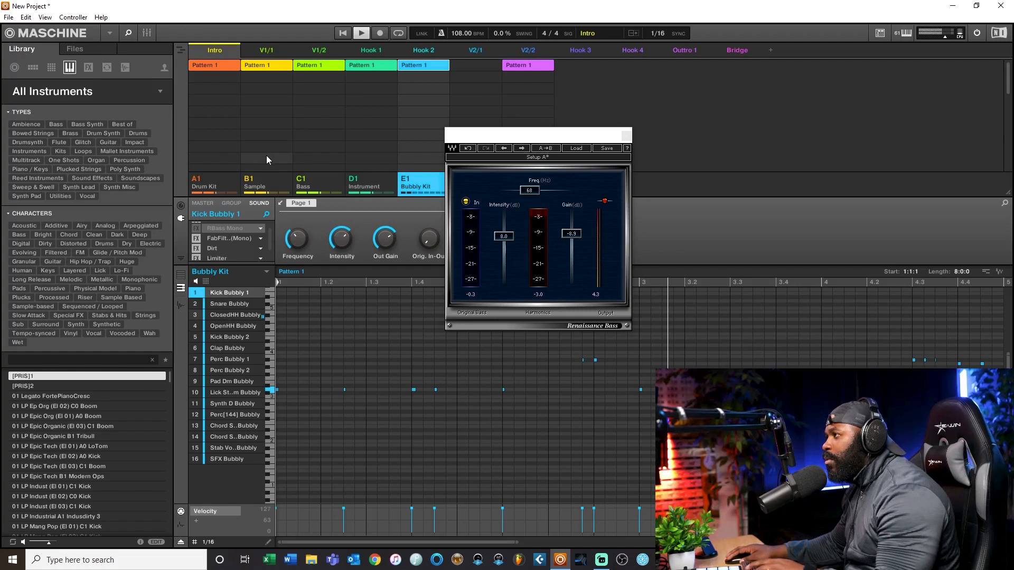
# Step: Enable RBass Mono on the kick and lower its frequency slightly while the beat plays
pyautogui.click(198, 228)
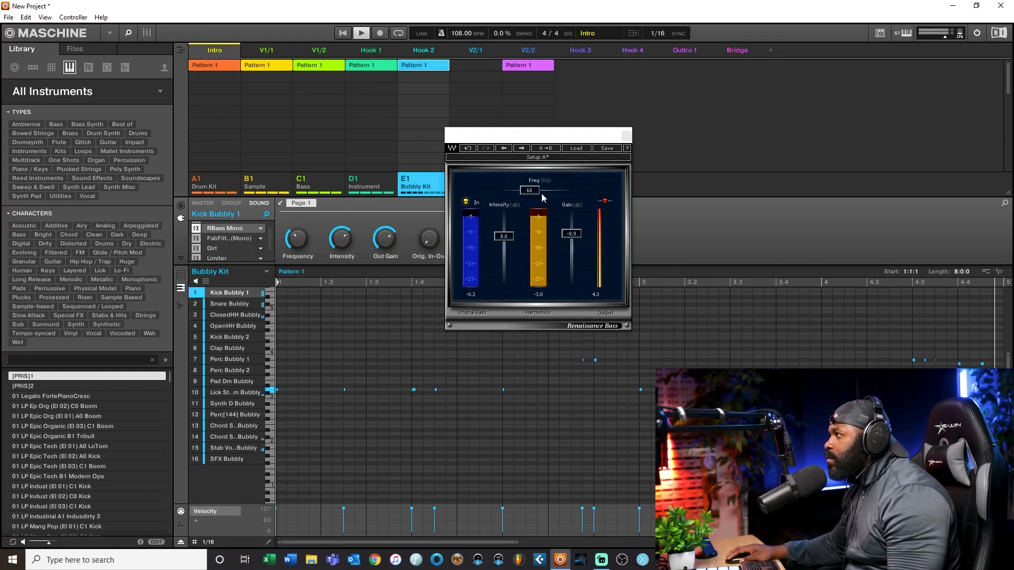
pyautogui.moveTo(527, 191); pyautogui.dragTo(525, 190)
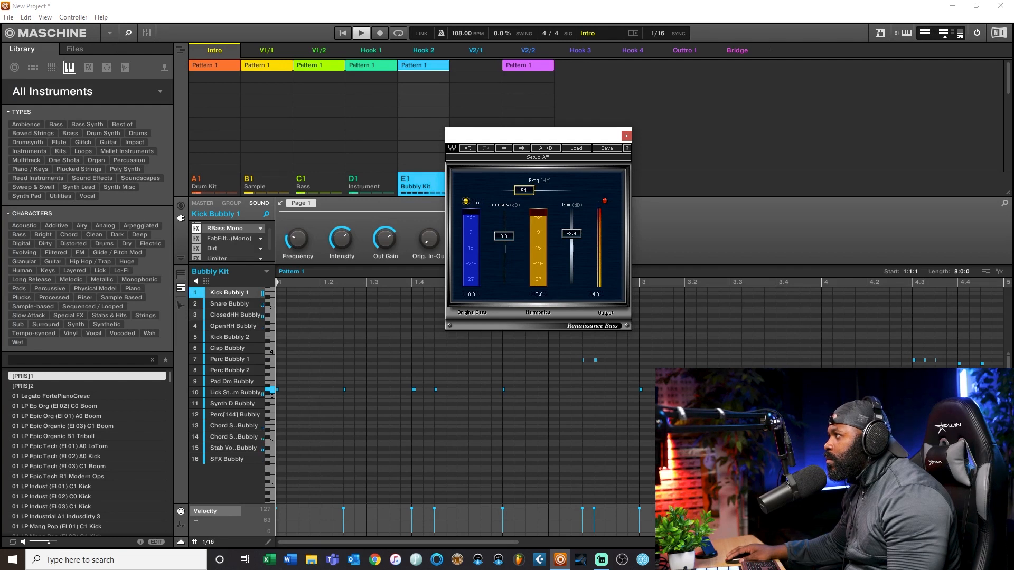
pyautogui.moveTo(522, 190); pyautogui.dragTo(520, 190)
pyautogui.moveTo(523, 190)
pyautogui.mouseDown()
pyautogui.moveTo(541, 190)
pyautogui.moveTo(526, 191)
pyautogui.mouseUp()
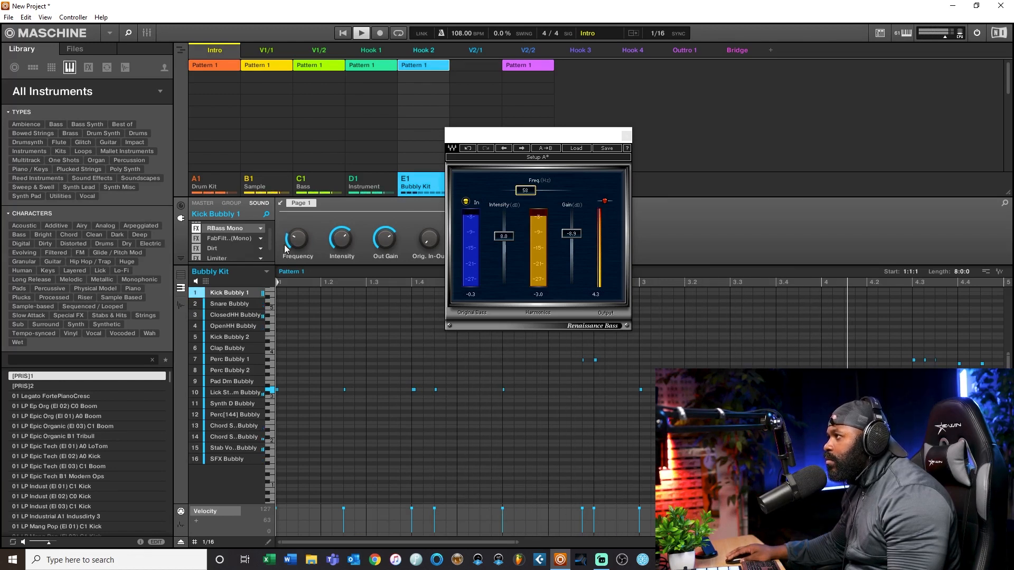
# Step: Close the Renaissance Bass window and show the Modulation settings of Kick Bubbly 1's Sampler
pyautogui.scroll(1, 267, 240)
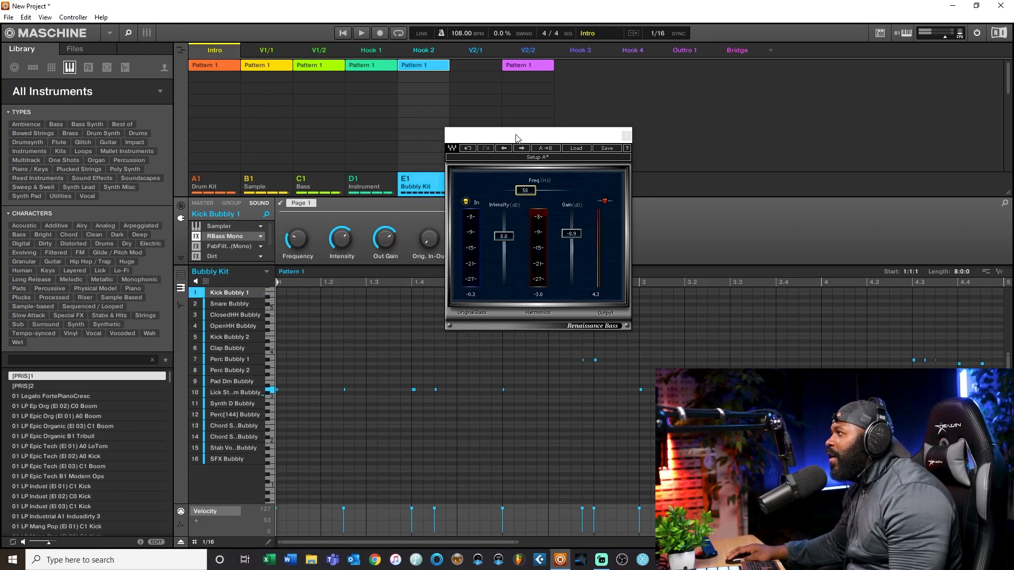
pyautogui.moveTo(516, 142); pyautogui.dragTo(559, 140)
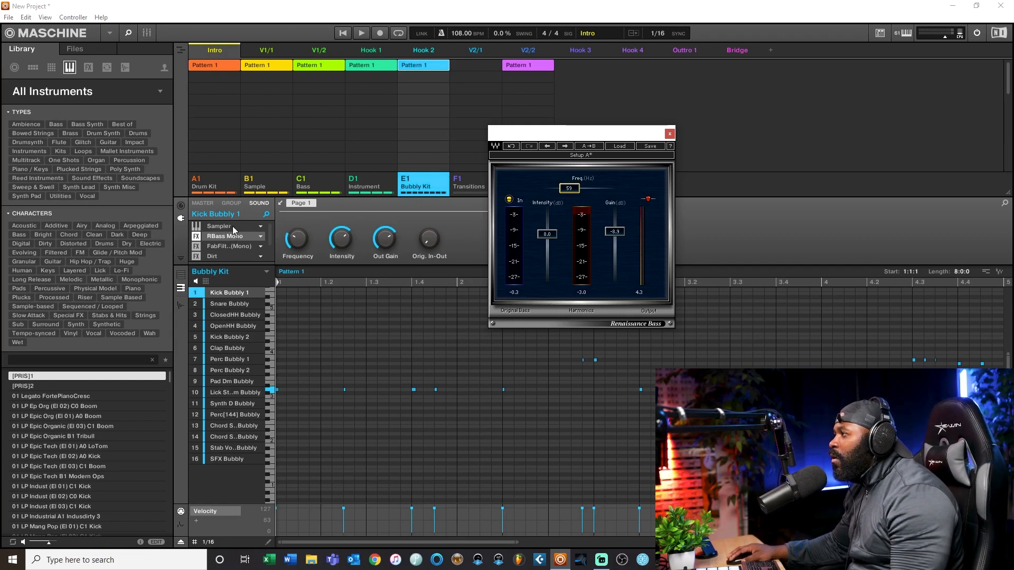
pyautogui.scroll(-2, 246, 242)
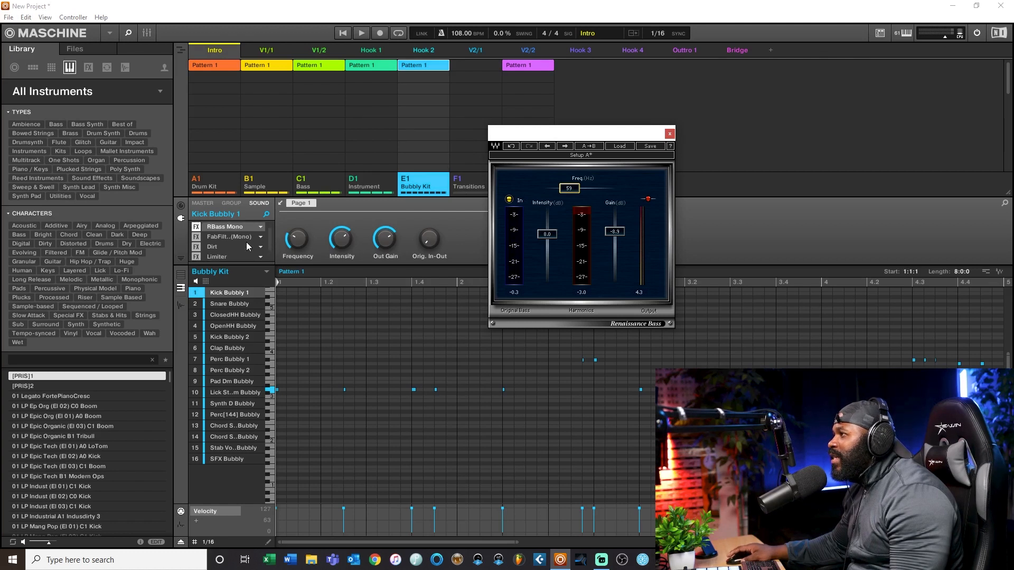
pyautogui.scroll(2, 248, 242)
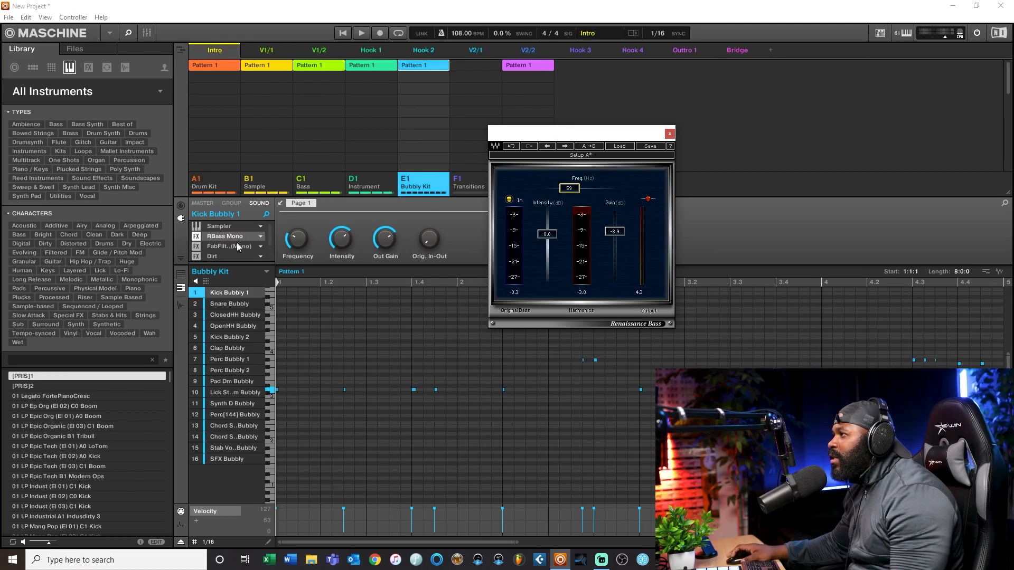
pyautogui.click(669, 134)
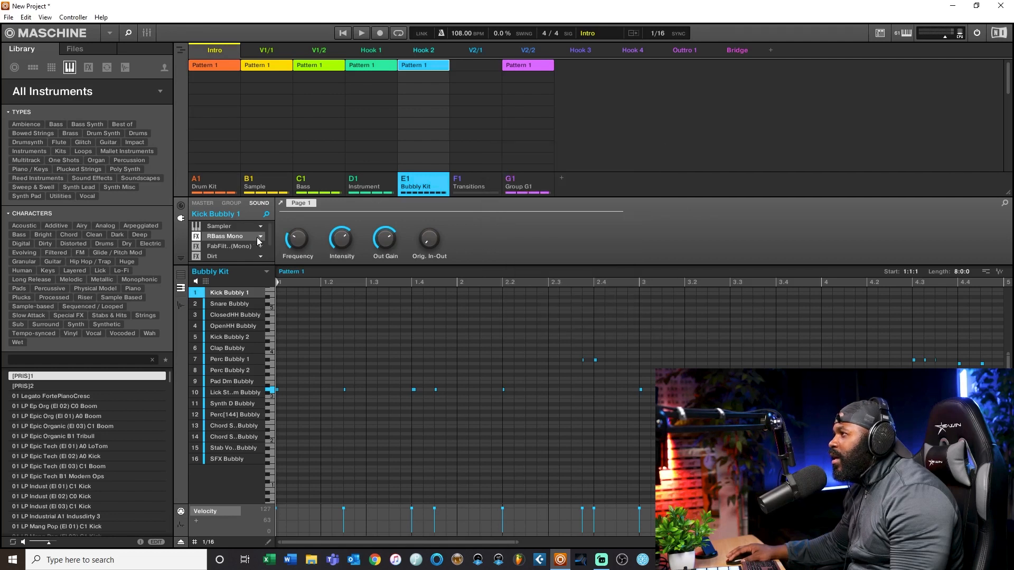
pyautogui.click(216, 227)
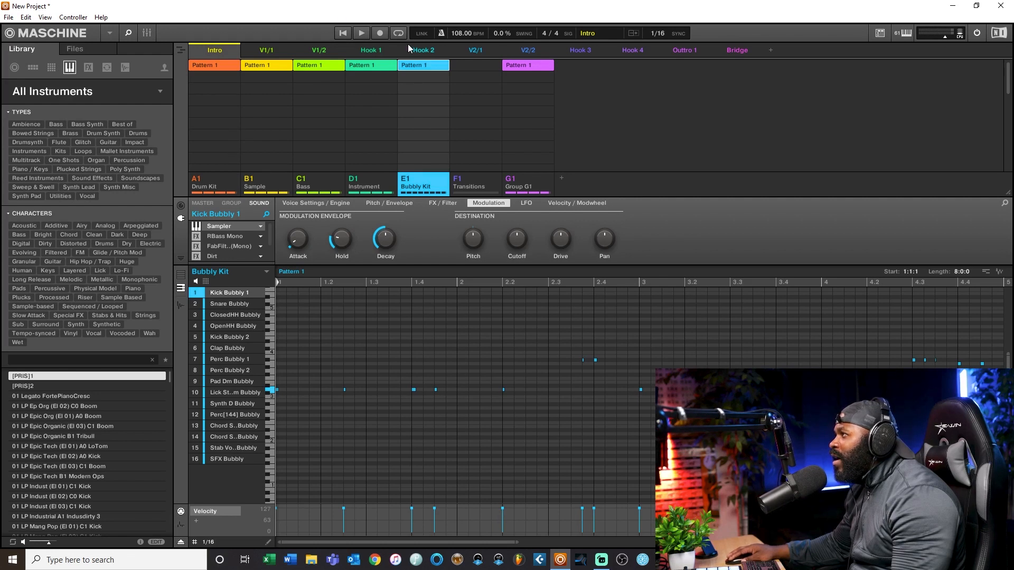
# Step: While the beat plays, set the kick Sampler's modulation envelope Attack to 0.25 ms and its Drive destination to 16.0 %
pyautogui.click(366, 33)
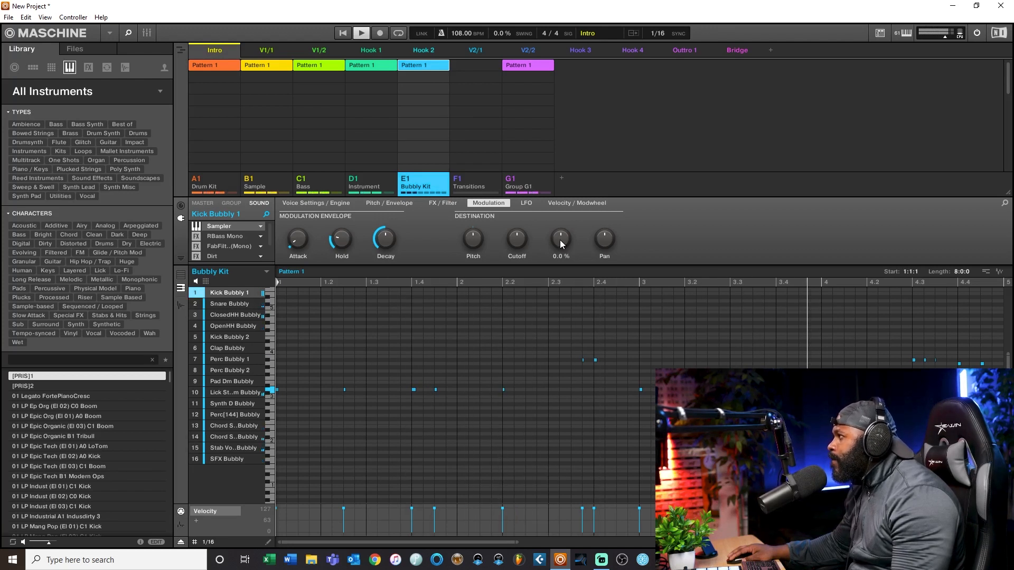
pyautogui.moveTo(559, 239); pyautogui.dragTo(560, 221)
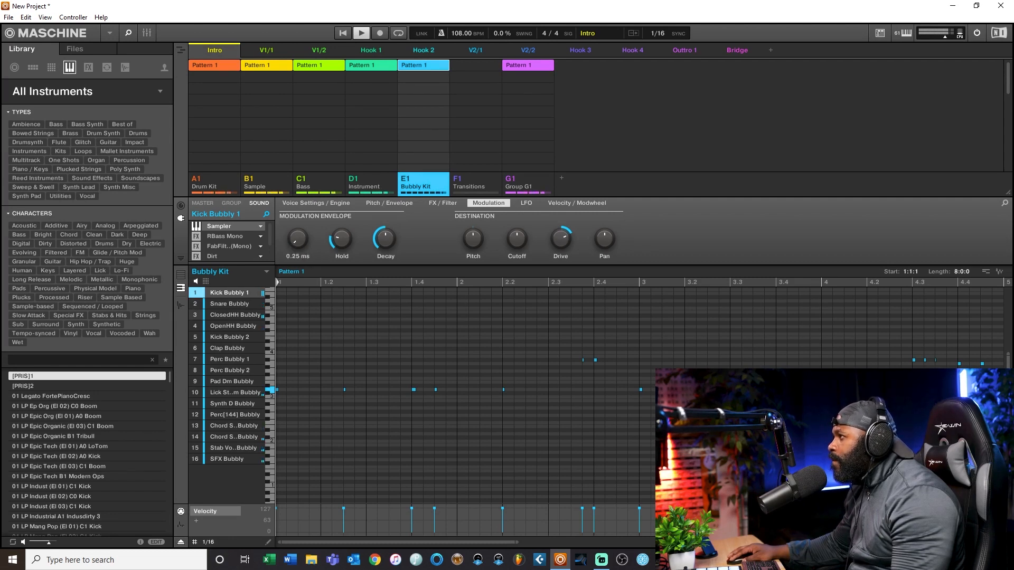
pyautogui.moveTo(298, 239); pyautogui.dragTo(297, 238)
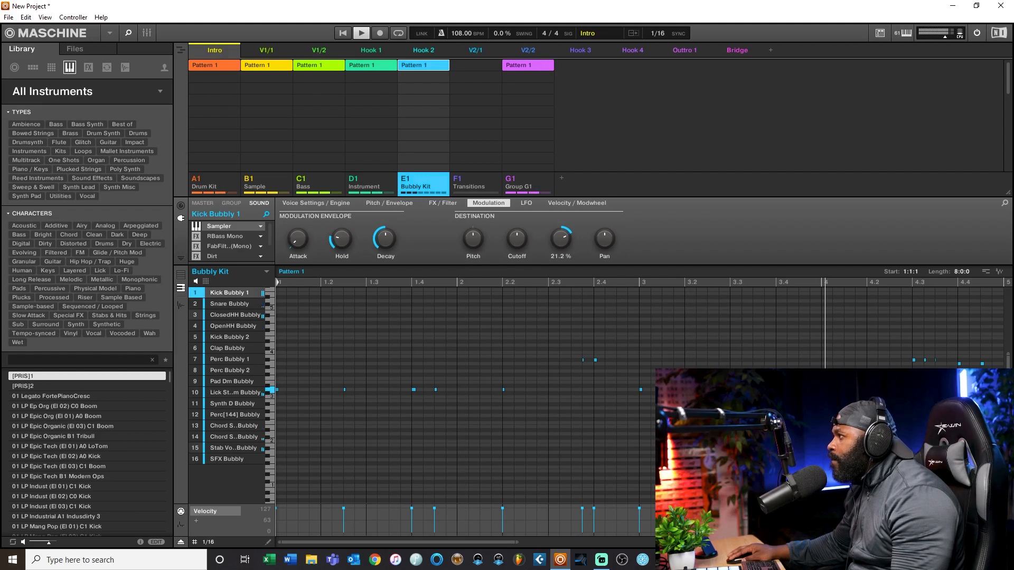
pyautogui.moveTo(561, 240); pyautogui.dragTo(561, 241)
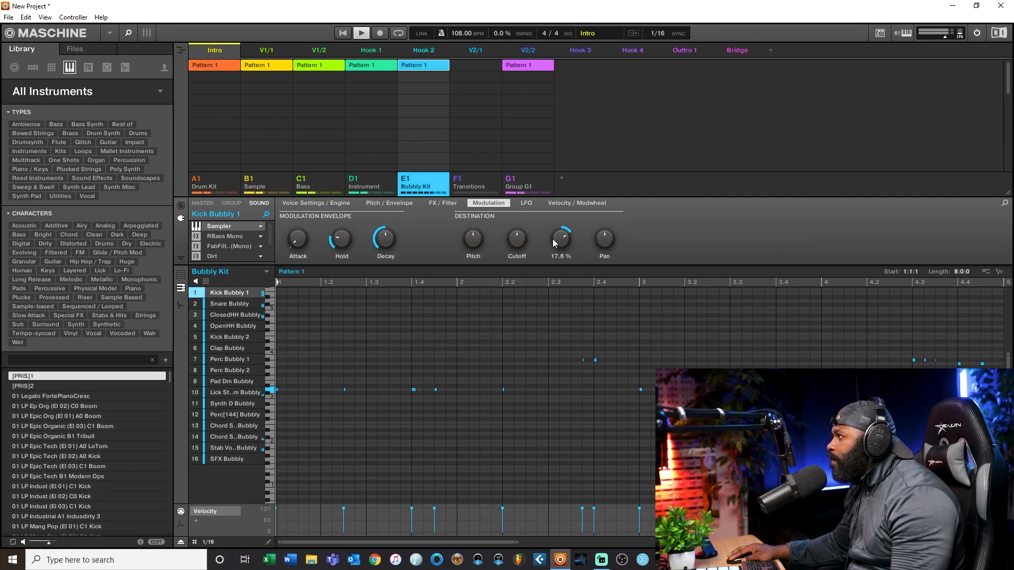
pyautogui.moveTo(560, 240); pyautogui.dragTo(561, 240)
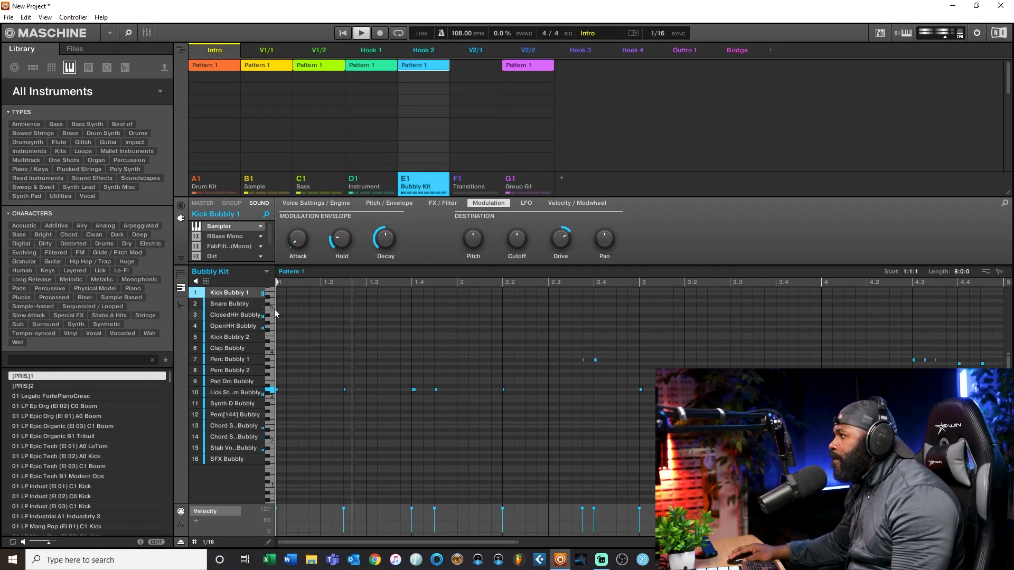
pyautogui.moveTo(357, 236)
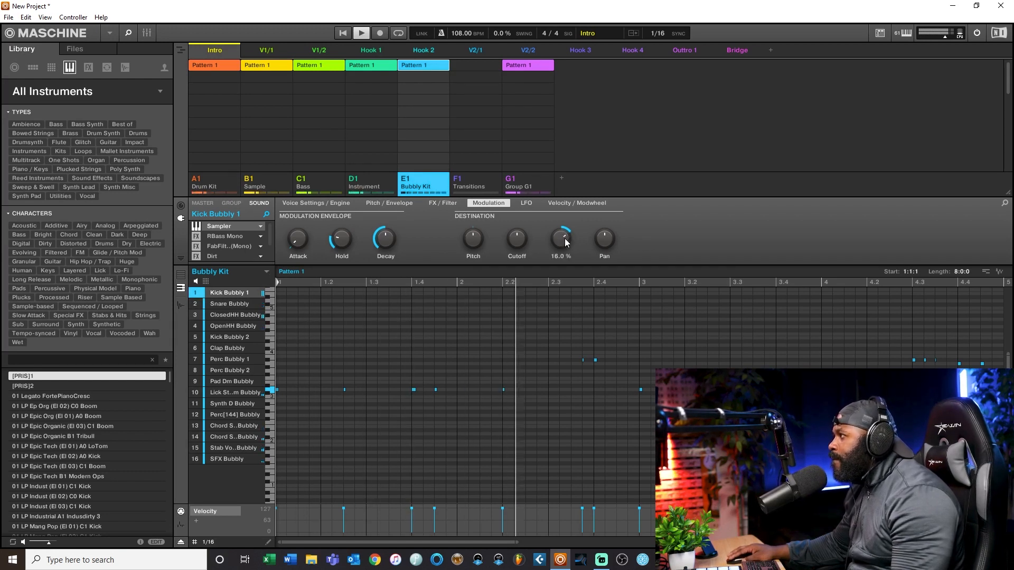
# Step: Play the beat while sweeping the kick Sampler's Drive destination down to 10.2 % and back up to compare the sound
pyautogui.moveTo(566, 237); pyautogui.dragTo(566, 236)
pyautogui.click(362, 34)
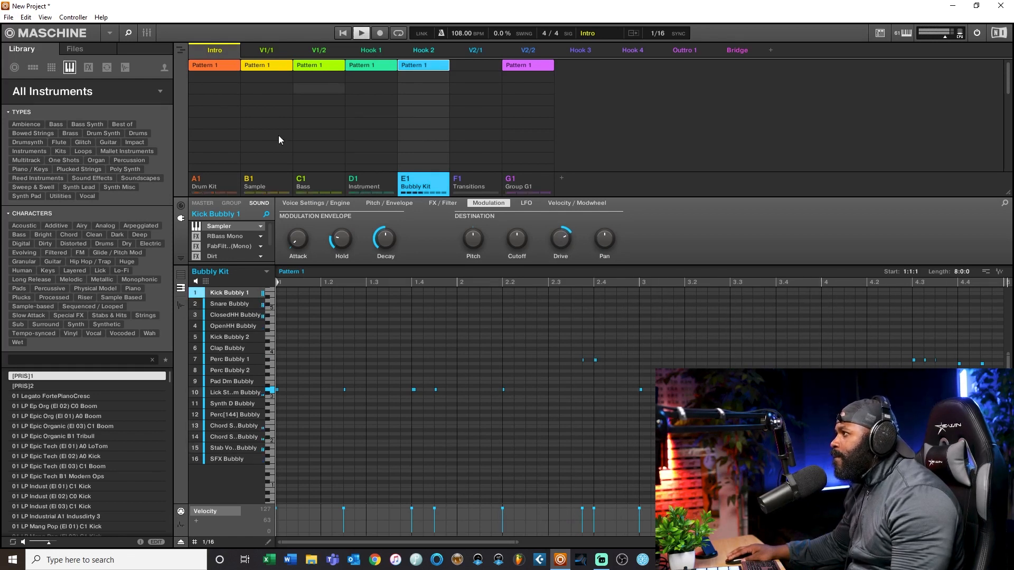
pyautogui.moveTo(562, 245); pyautogui.dragTo(562, 245)
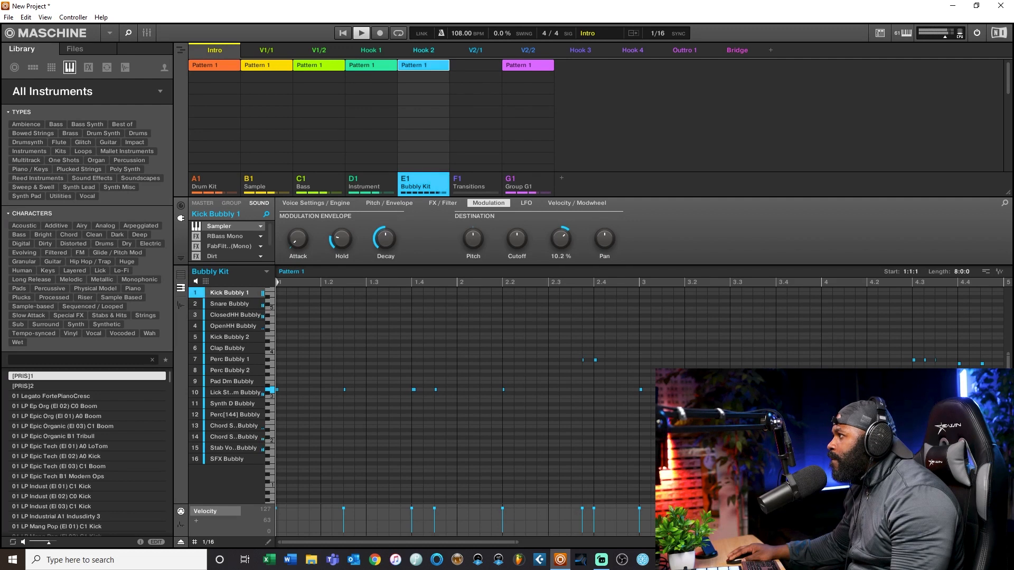
pyautogui.moveTo(563, 245); pyautogui.dragTo(562, 245)
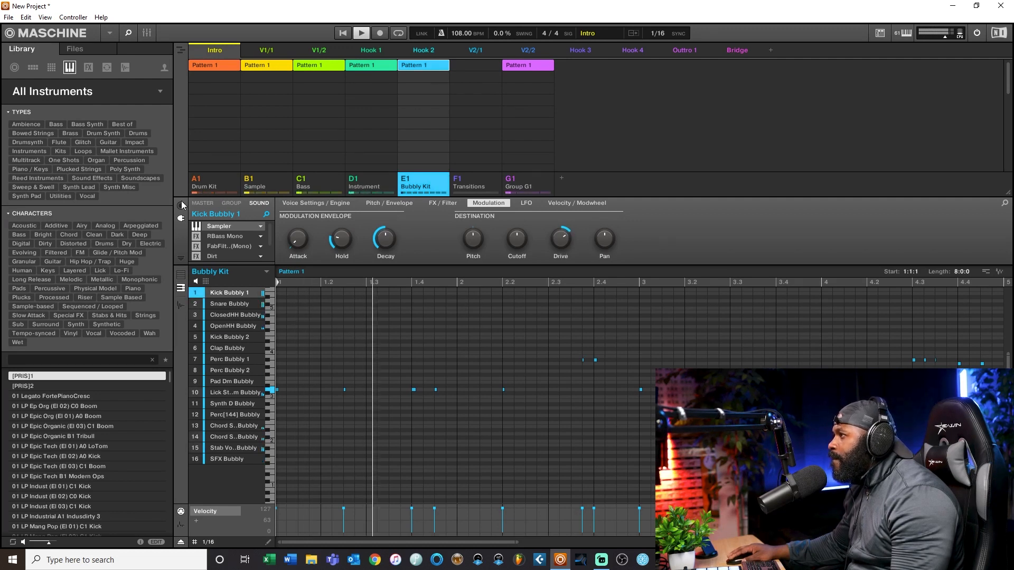
# Step: Bypass RBass Mono and compare the kick with the Sampler's Drive destination at 0.0 % and raised again while the beat plays
pyautogui.click(197, 237)
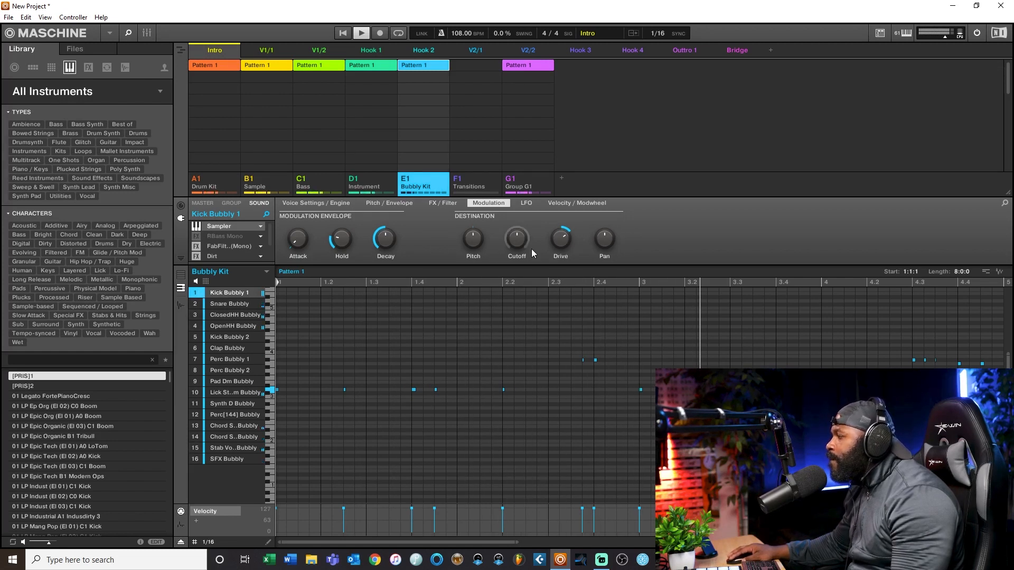
pyautogui.moveTo(559, 242); pyautogui.dragTo(559, 264)
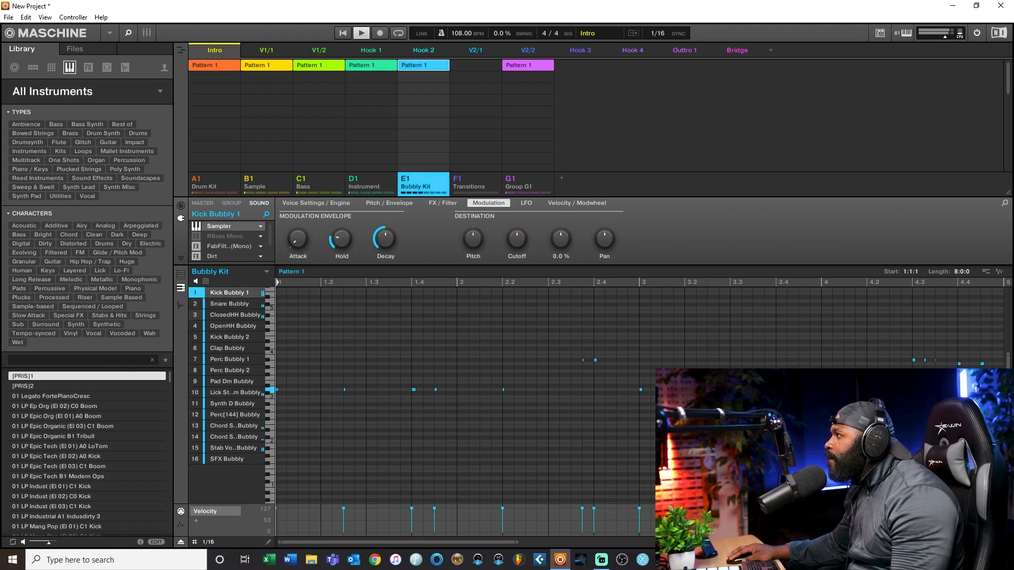
pyautogui.moveTo(563, 242); pyautogui.dragTo(563, 239)
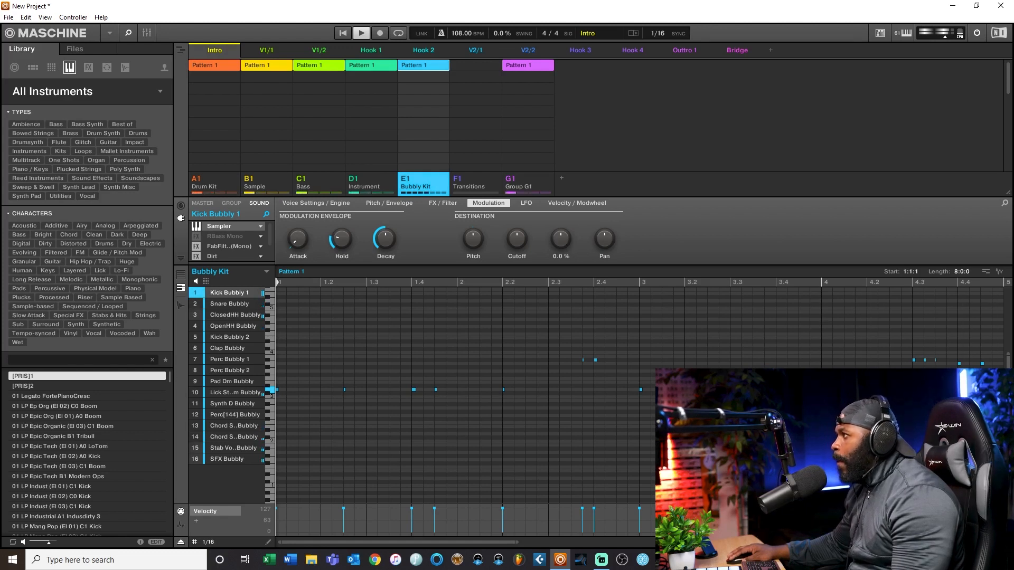
pyautogui.moveTo(560, 239); pyautogui.dragTo(561, 232)
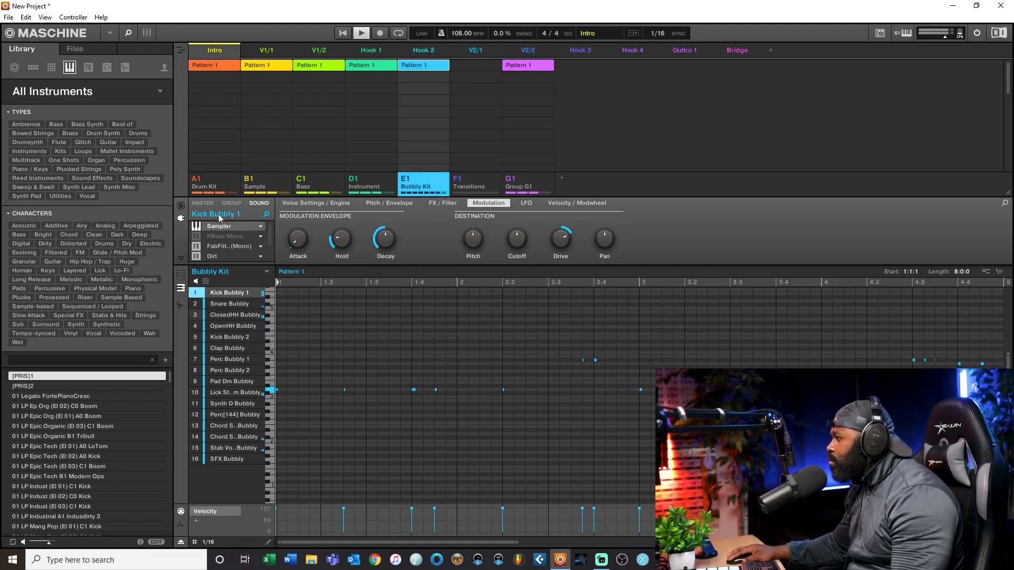
pyautogui.moveTo(560, 240)
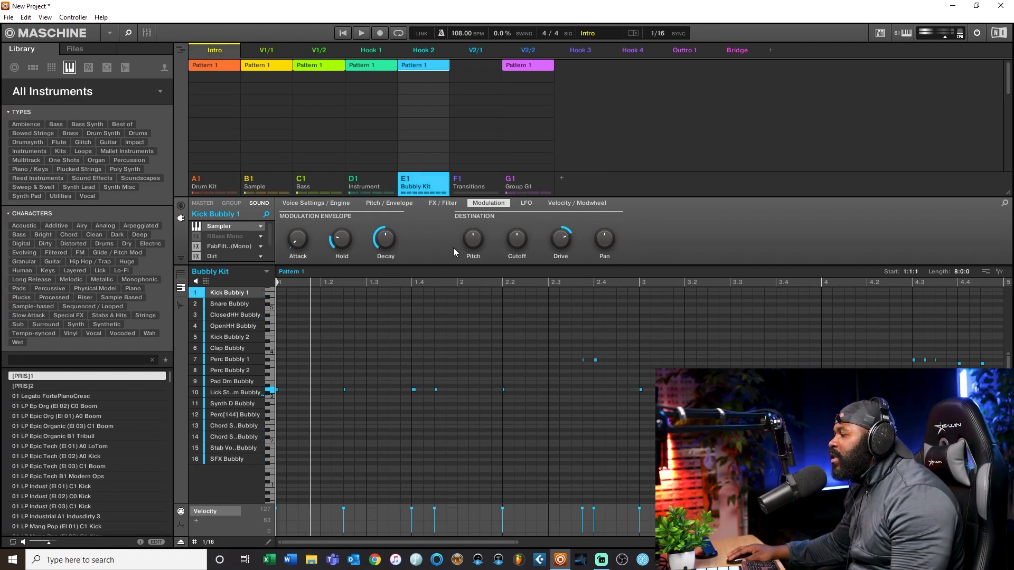
# Step: Re-enable RBass Mono to view its Renaissance Bass window, then bypass it again and return to the Sampler's Modulation settings
pyautogui.click(198, 237)
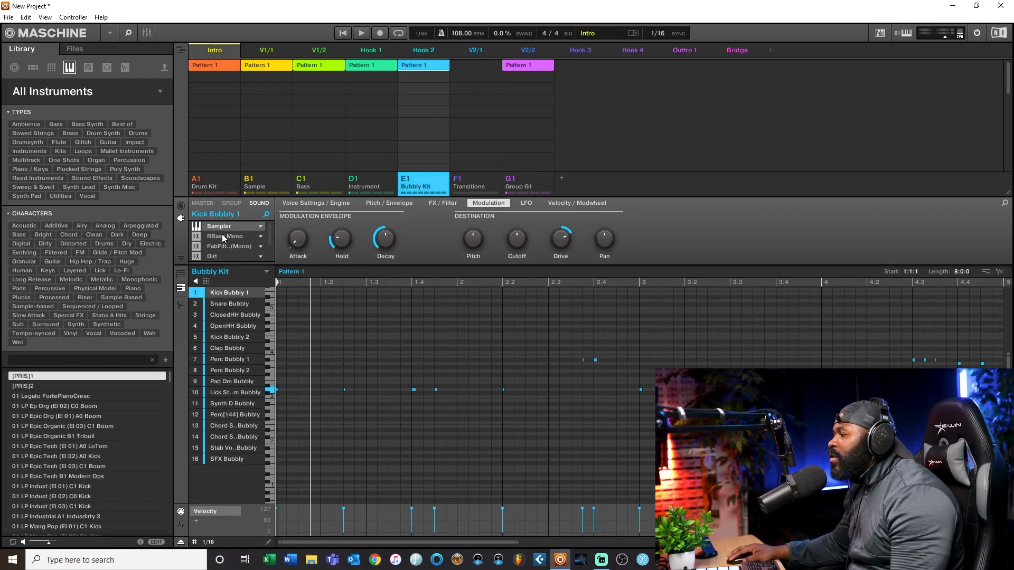
pyautogui.click(223, 236)
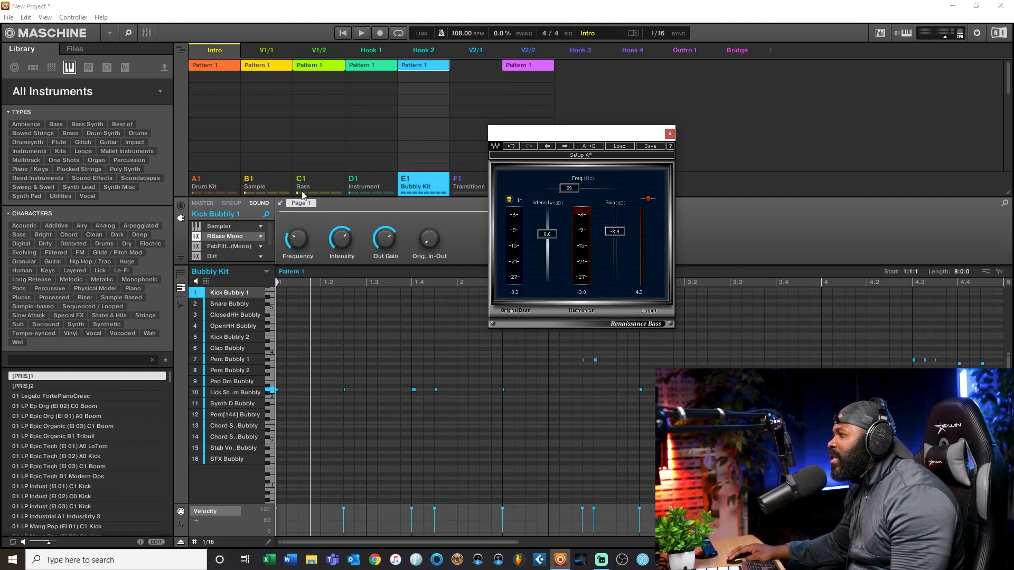
pyautogui.click(669, 135)
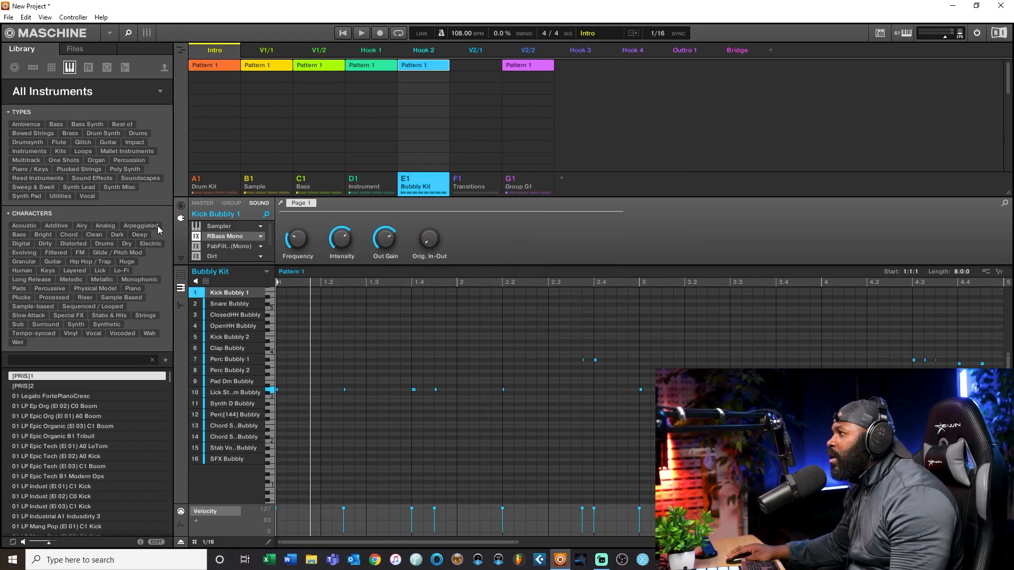
pyautogui.click(232, 226)
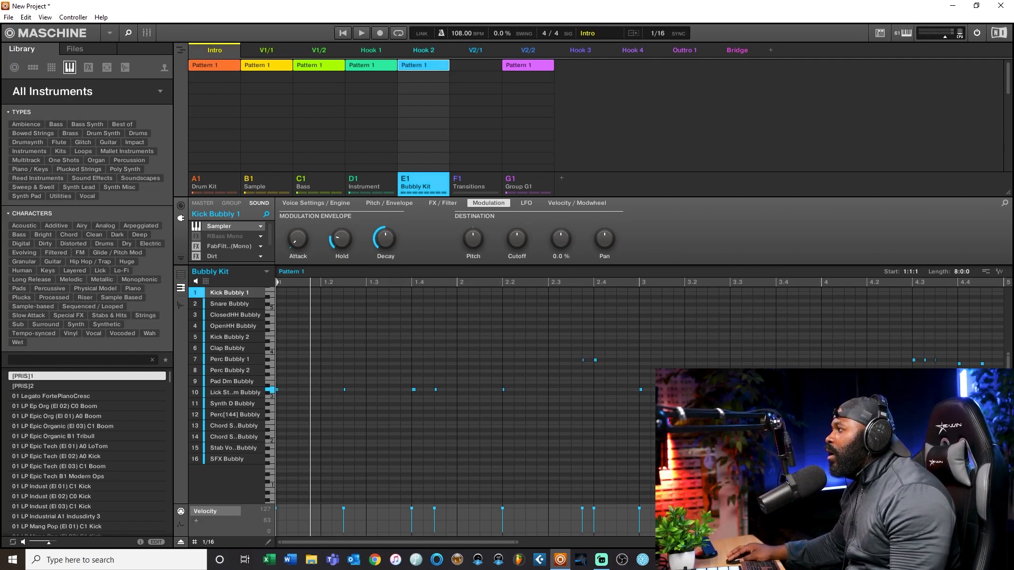
# Step: While the beat plays, raise the kick Sampler's Drive destination from 0.0 % up to 49.0 %, ending at 23.0 %
pyautogui.click(363, 35)
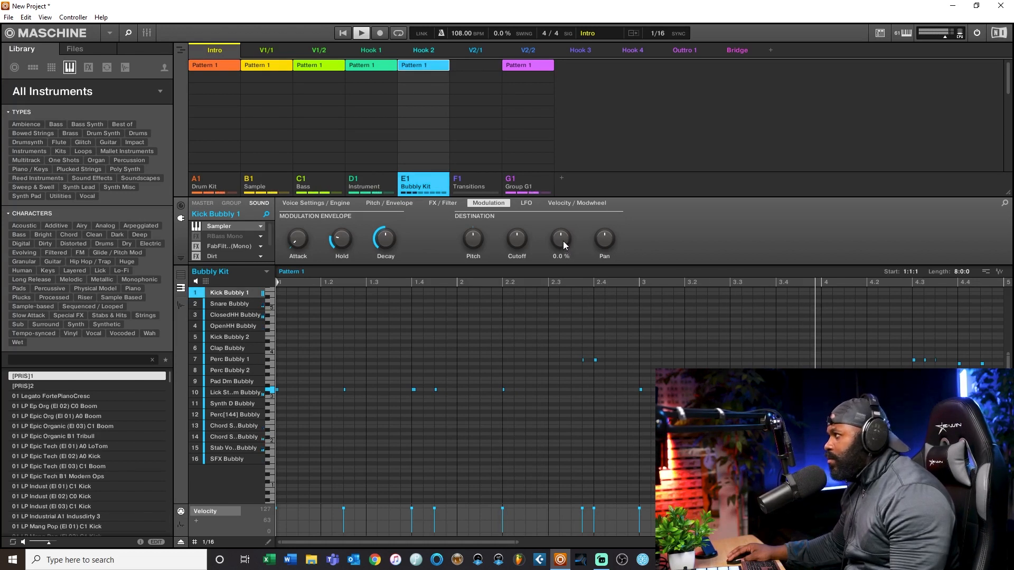
pyautogui.moveTo(563, 241); pyautogui.dragTo(563, 226)
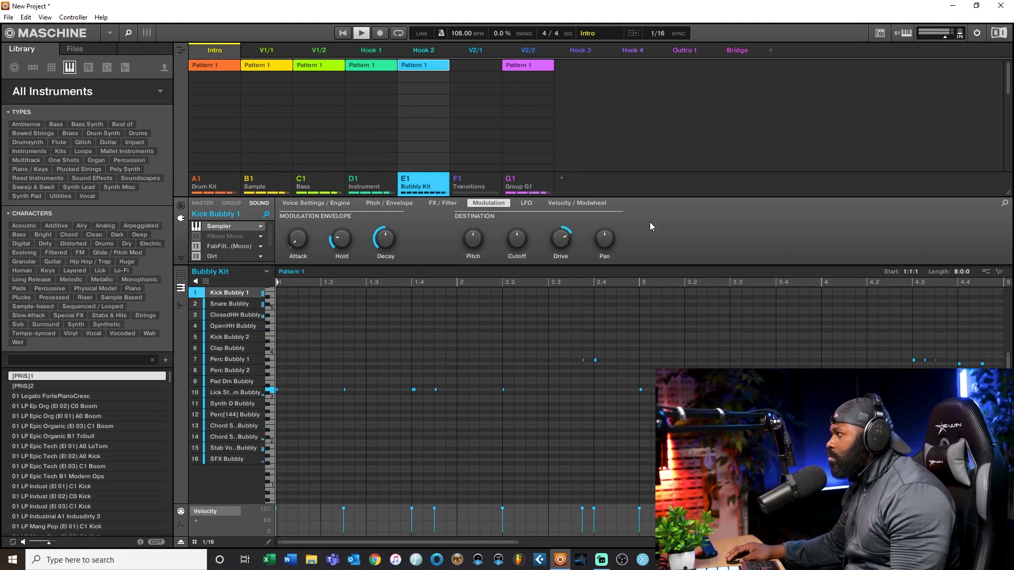
pyautogui.moveTo(551, 237)
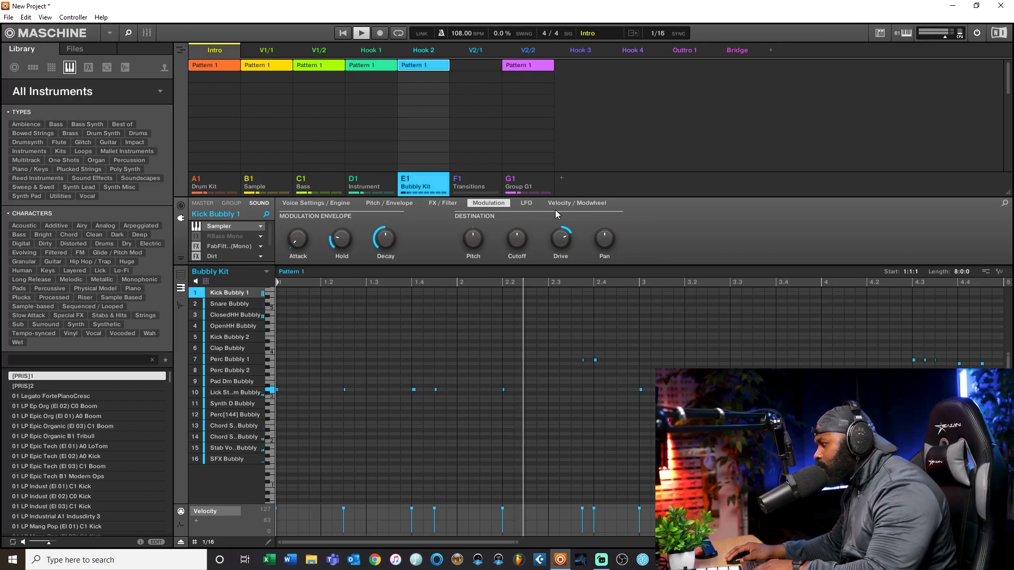
pyautogui.moveTo(564, 232)
pyautogui.mouseDown()
pyautogui.moveTo(564, 253)
pyautogui.moveTo(564, 232)
pyautogui.mouseUp()
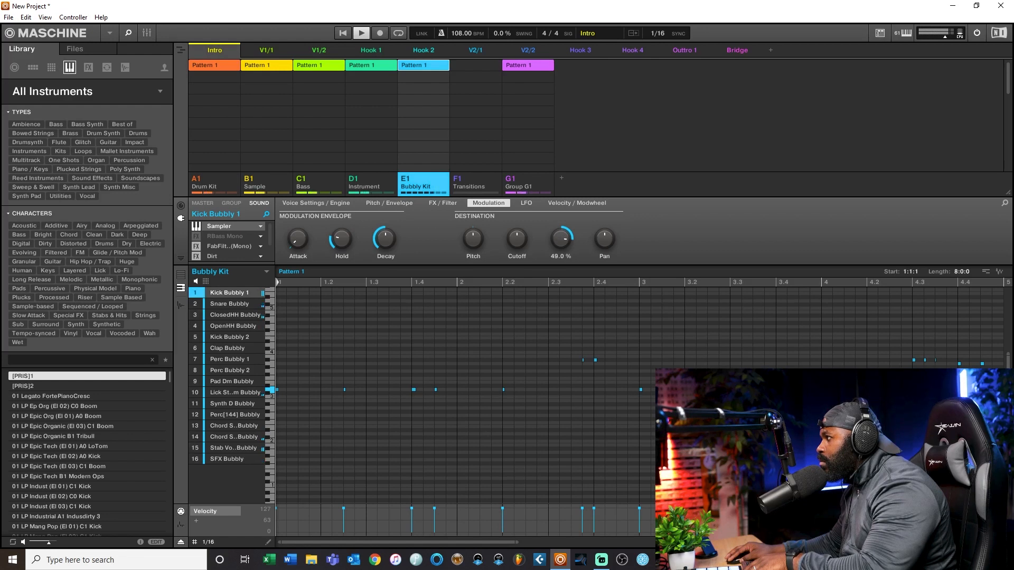
pyautogui.moveTo(564, 233); pyautogui.dragTo(564, 246)
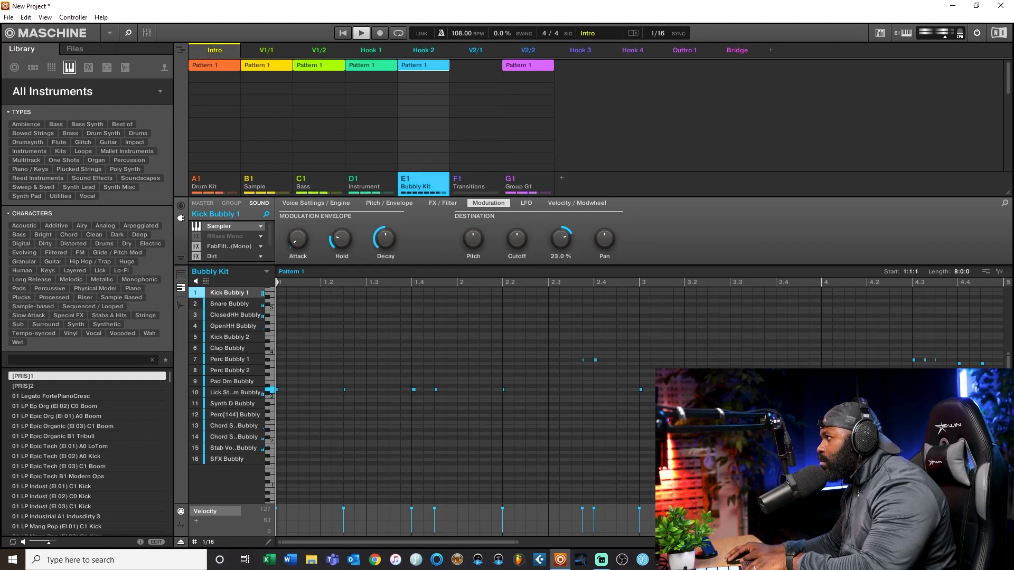